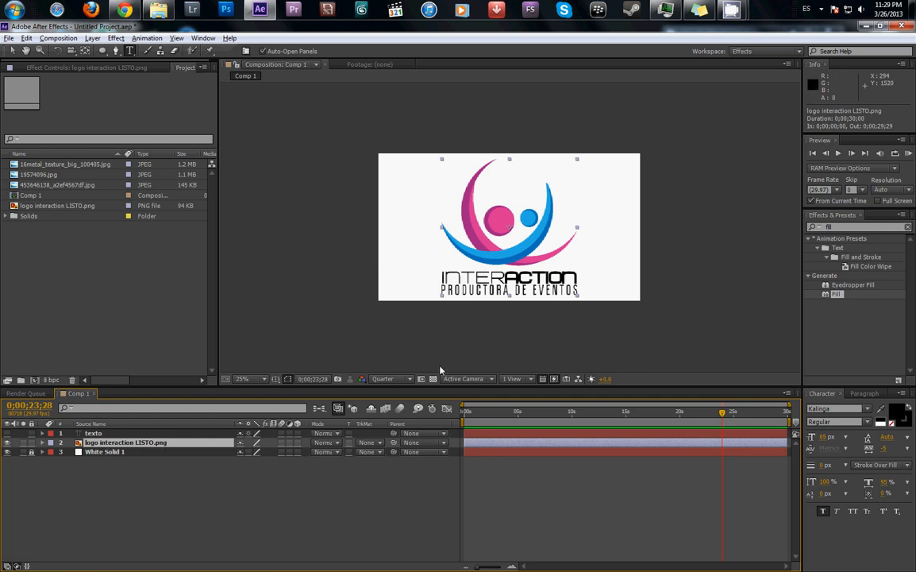
# - Draw an elliptical mask about 433 × 493 px around the logo's pink circle and set its mode to Subtract
pyautogui.click(101, 51)
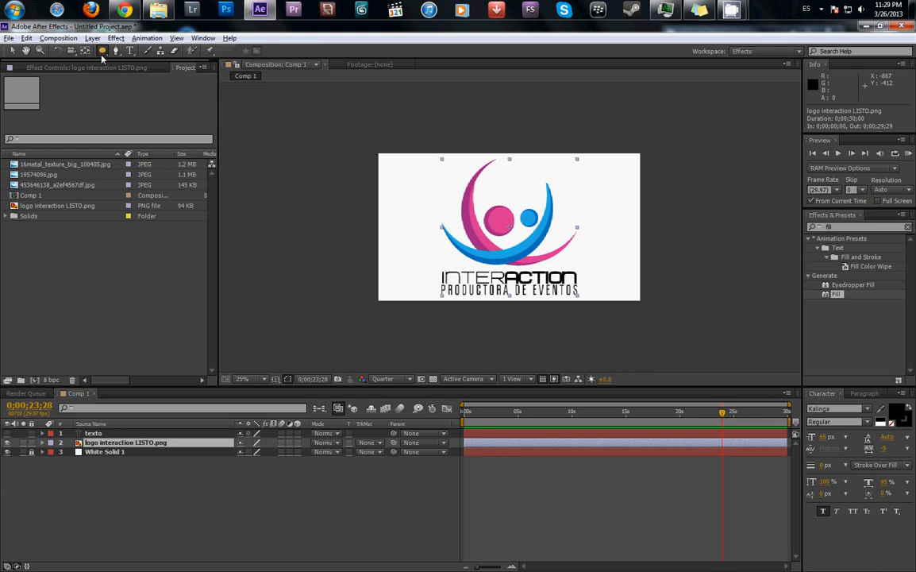
pyautogui.click(116, 52)
pyautogui.click(102, 52)
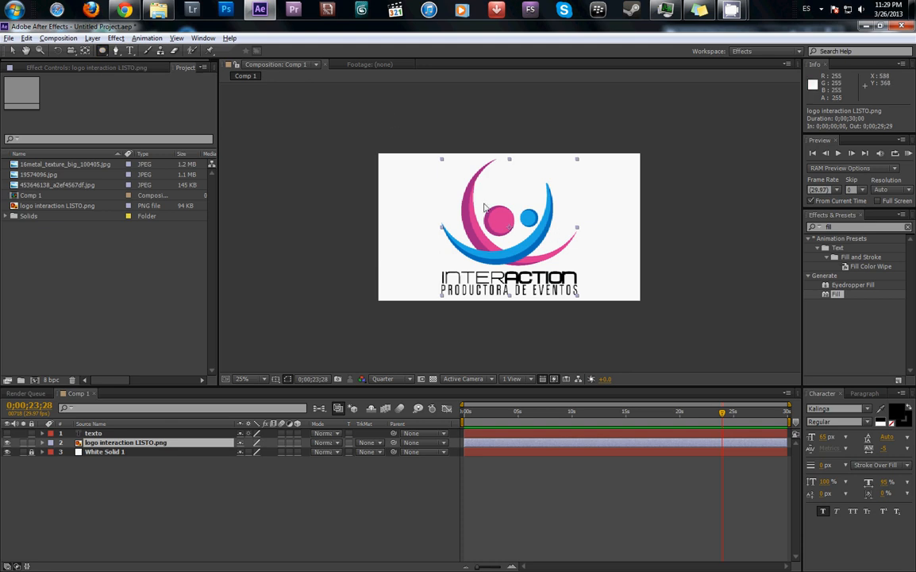
pyautogui.moveTo(481, 199); pyautogui.dragTo(518, 245)
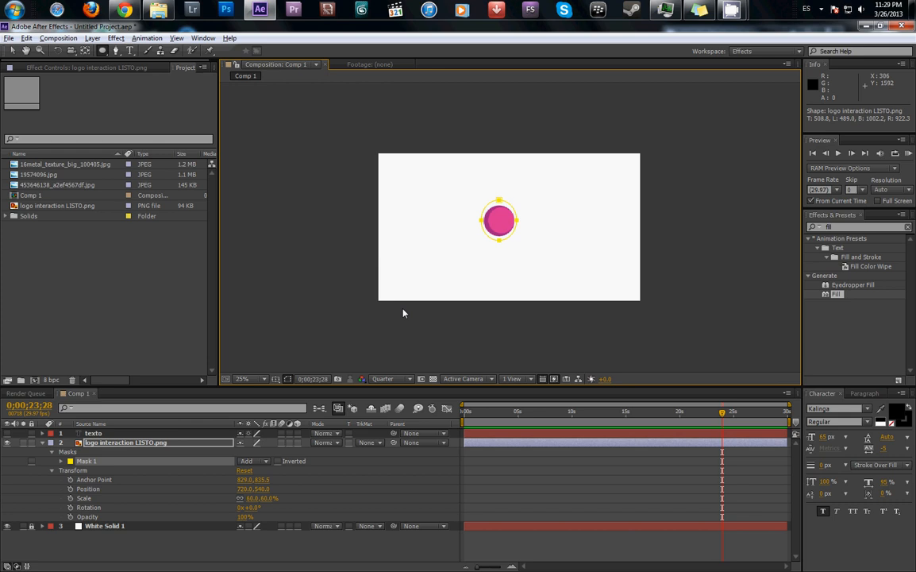
pyautogui.click(264, 462)
pyautogui.click(262, 496)
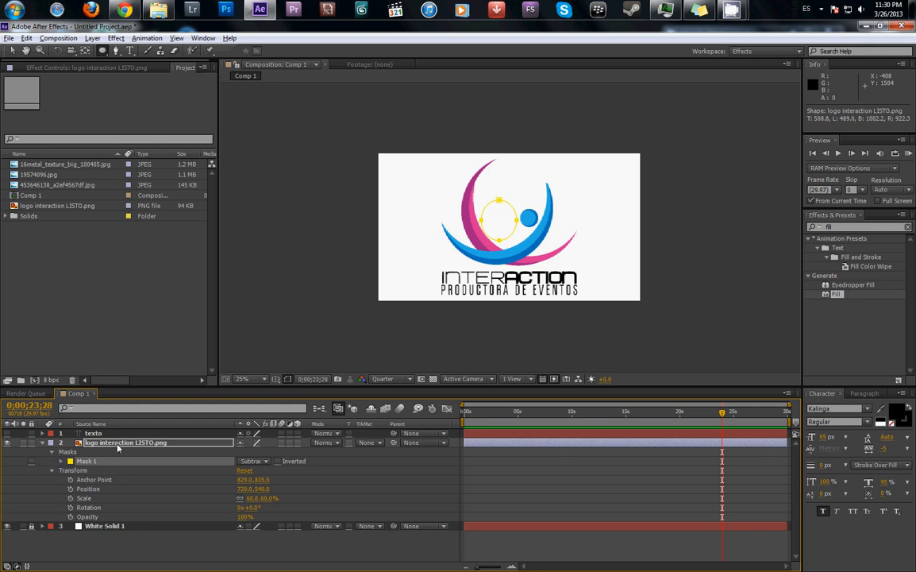
# - Add a Mask Path keyframe to the logo's elliptical mask and place it at 0;00;00;00, with the current time at 0;00;02;19
pyautogui.click(61, 461)
pyautogui.click(472, 413)
pyautogui.moveTo(493, 421); pyautogui.dragTo(493, 421)
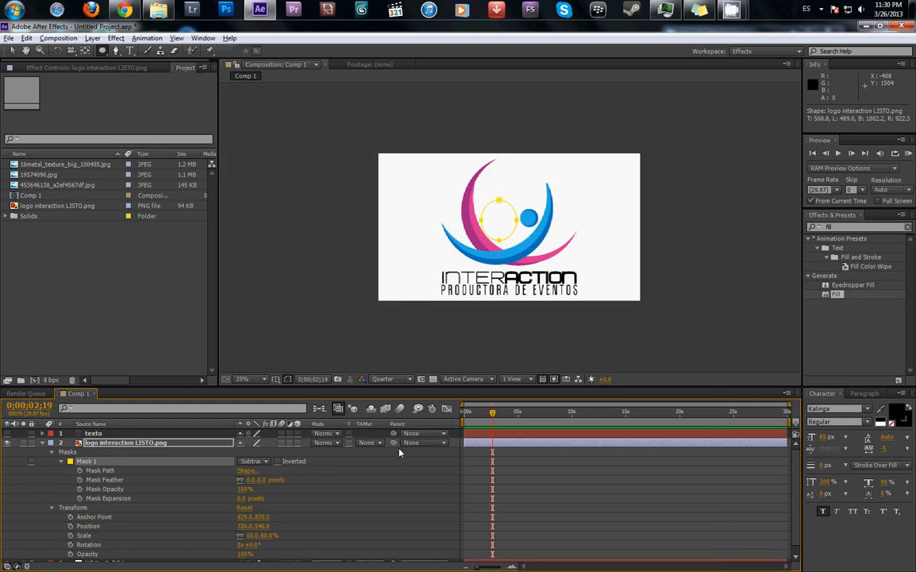
pyautogui.click(80, 470)
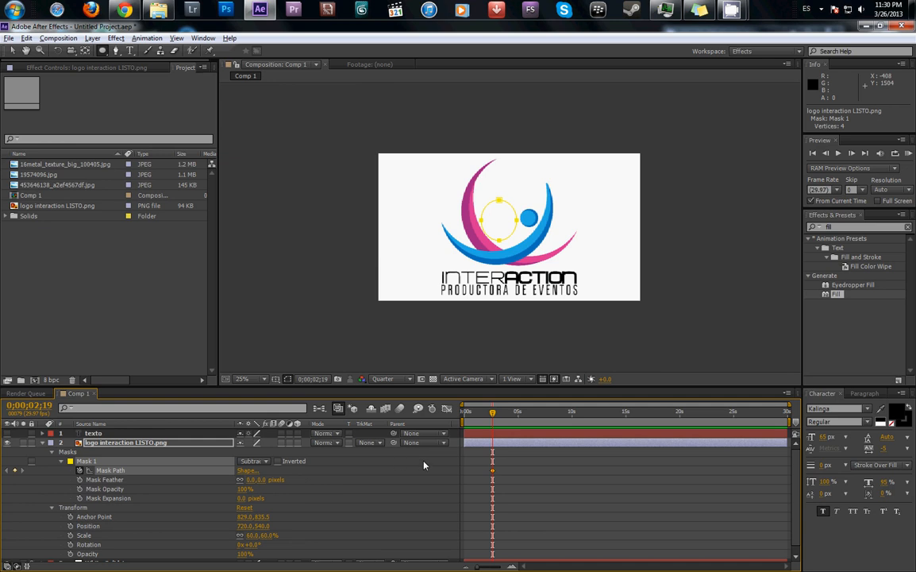
pyautogui.moveTo(492, 471); pyautogui.dragTo(466, 475)
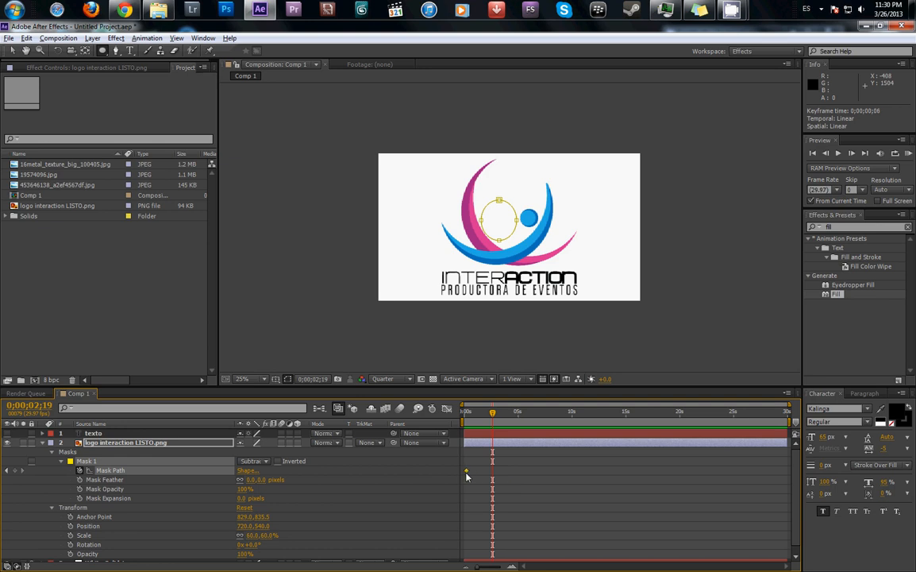
# - At 0;00;02;19, shrink the elliptical mask to a tiny point in the middle of the pink circle
pyautogui.click(15, 51)
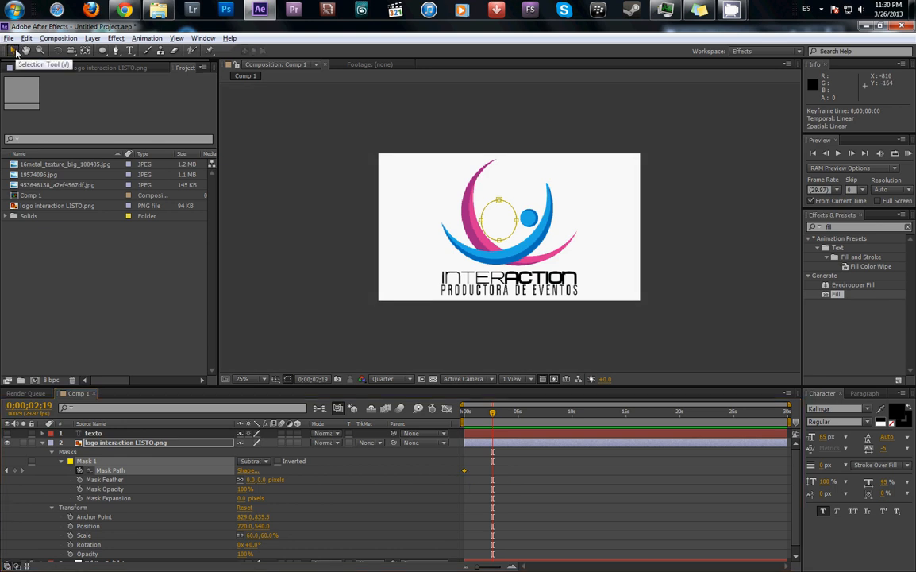
pyautogui.doubleClick(501, 205)
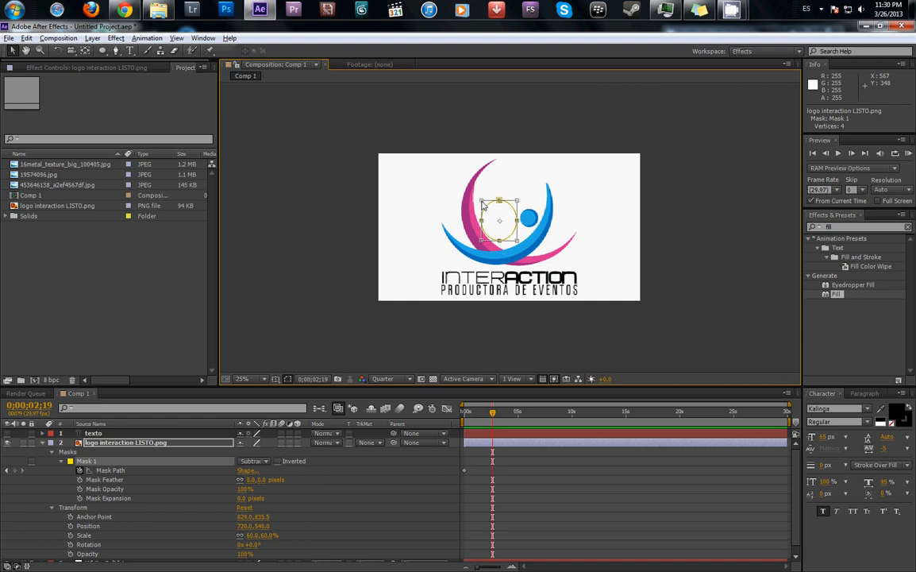
pyautogui.moveTo(482, 204); pyautogui.dragTo(499, 219)
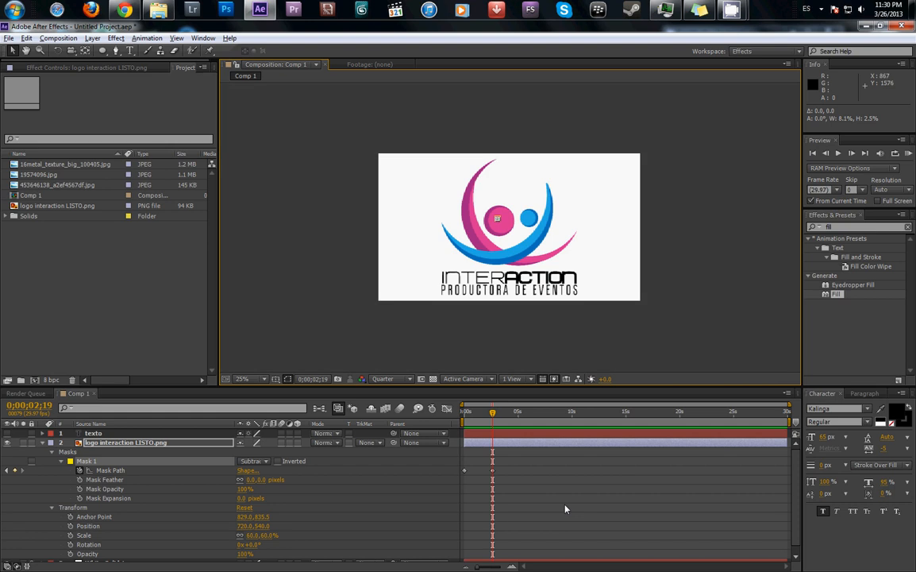
# - Swap the two Mask Path keyframes, putting the tiny ellipse at 0;00;00;02 and the full one near 3 seconds, and scrub through the animation
pyautogui.click(466, 413)
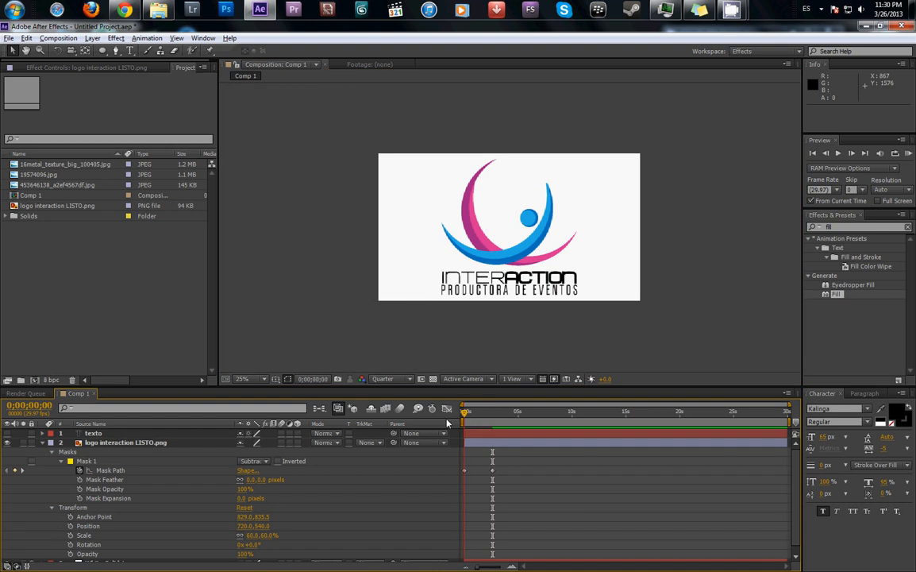
pyautogui.moveTo(461, 426); pyautogui.dragTo(465, 474)
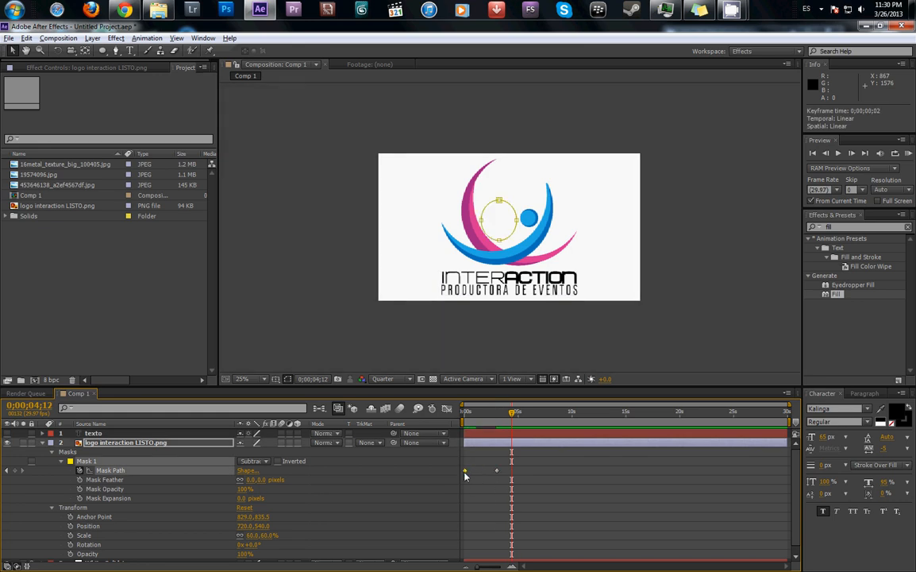
pyautogui.click(464, 415)
pyautogui.moveTo(464, 415); pyautogui.dragTo(502, 429)
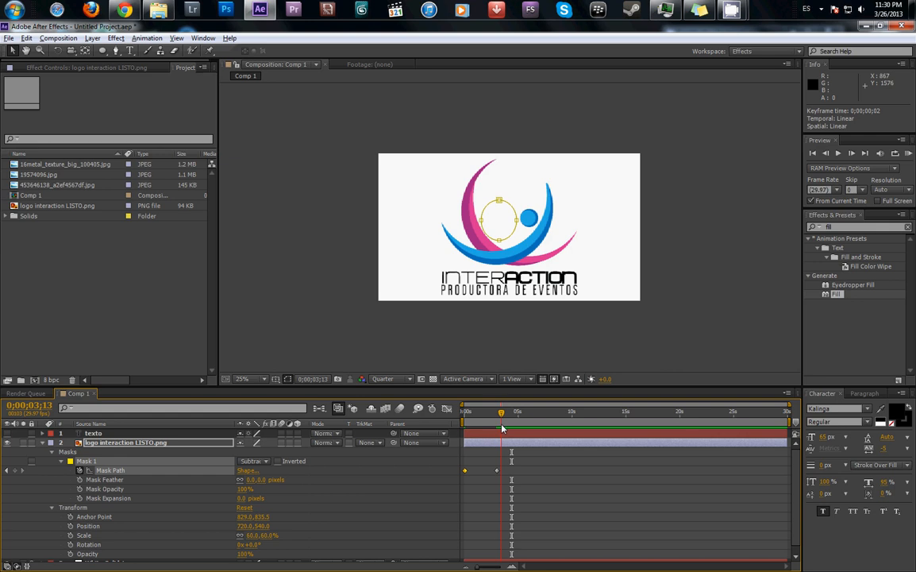
# - Try the elliptical mask in Add mode, preview the animation from the start, and switch the mode back to Subtract
pyautogui.click(252, 461)
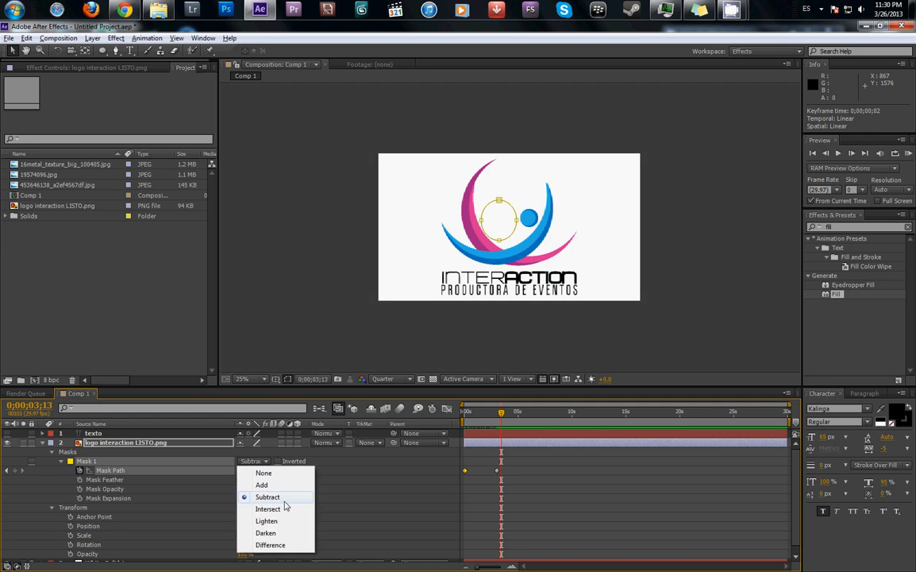
pyautogui.click(261, 485)
pyautogui.press('Home')
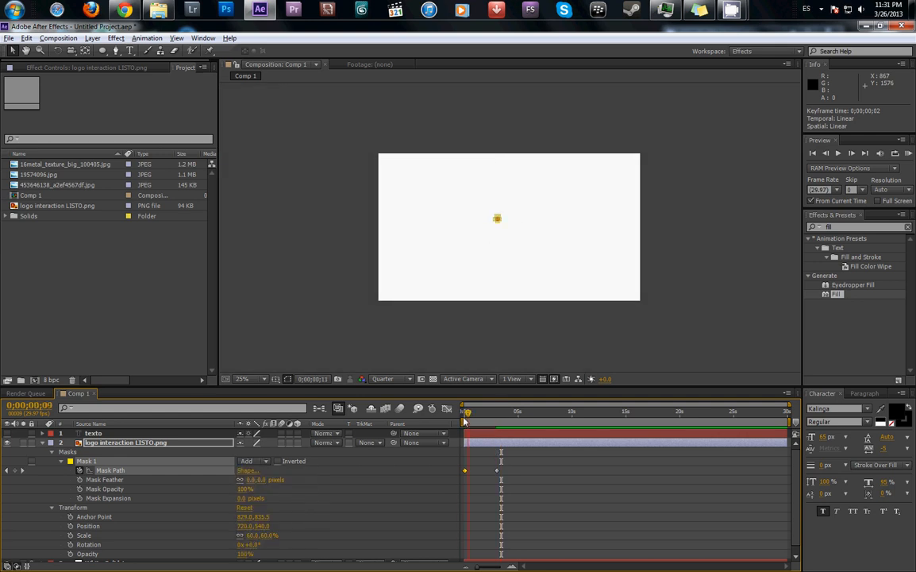
pyautogui.moveTo(466, 412); pyautogui.dragTo(515, 432)
pyautogui.click(252, 461)
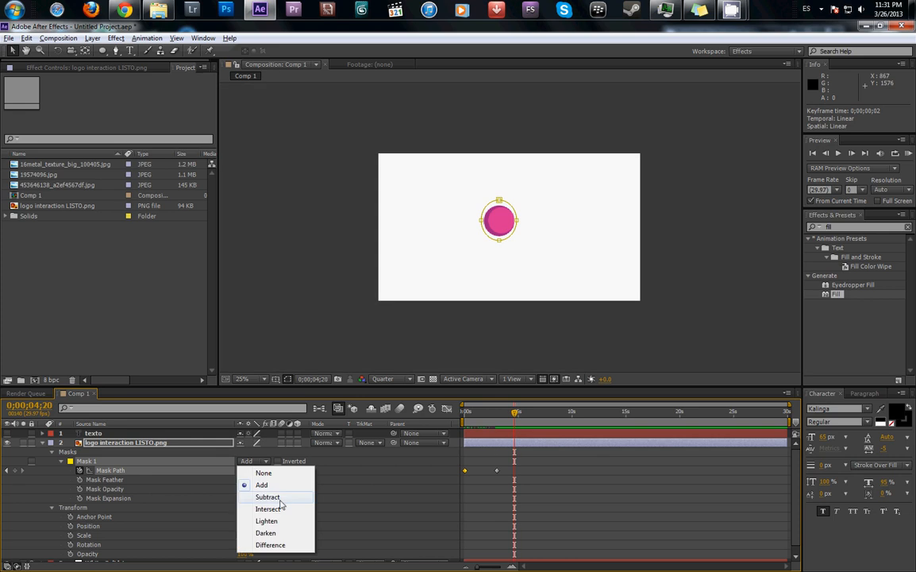
pyautogui.click(266, 497)
# - At 0;00;00;00, draw a rectangular mask about 1800 × 207 px around the PRODUCTORA DE EVENTOS tagline and set it to Subtract
pyautogui.moveTo(506, 409); pyautogui.dragTo(449, 425)
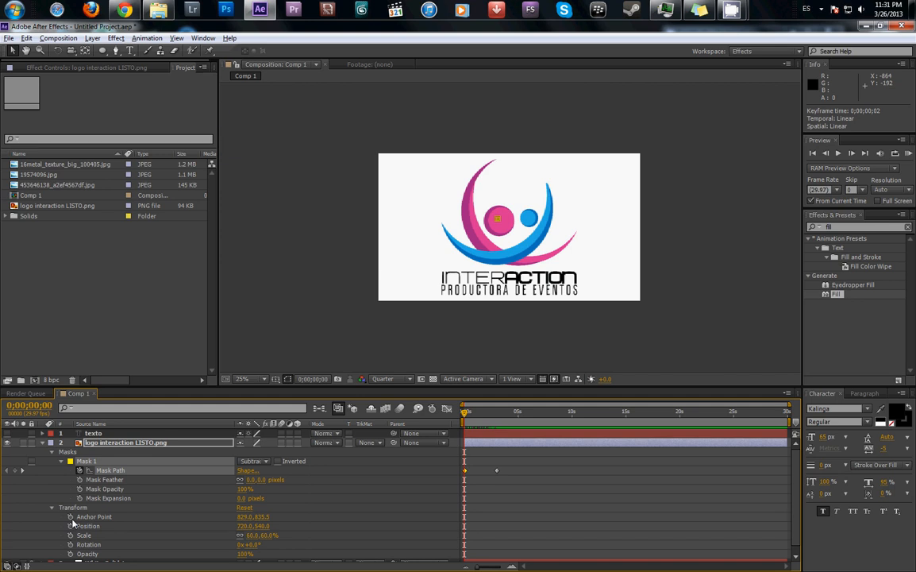
pyautogui.moveTo(97, 49); pyautogui.dragTo(124, 51)
pyautogui.moveTo(438, 283); pyautogui.dragTo(584, 300)
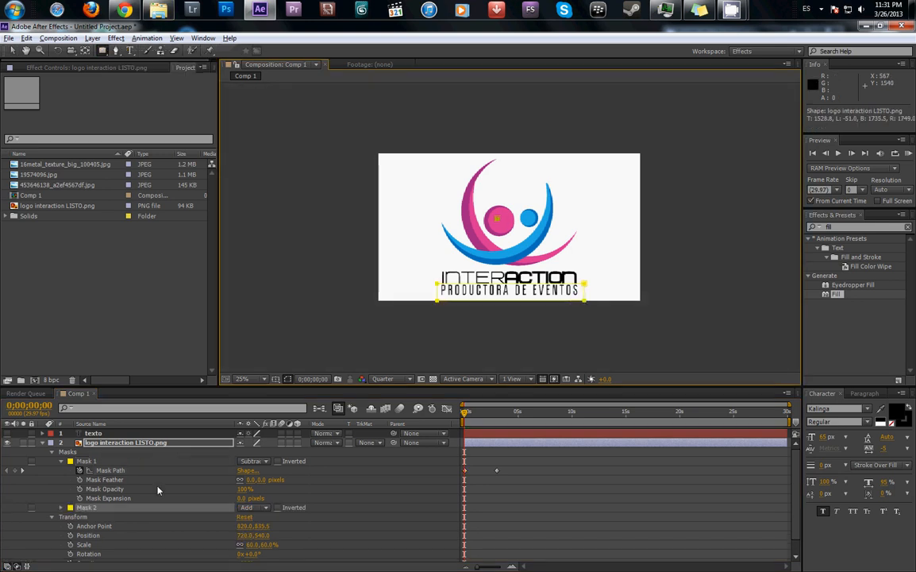
pyautogui.click(251, 507)
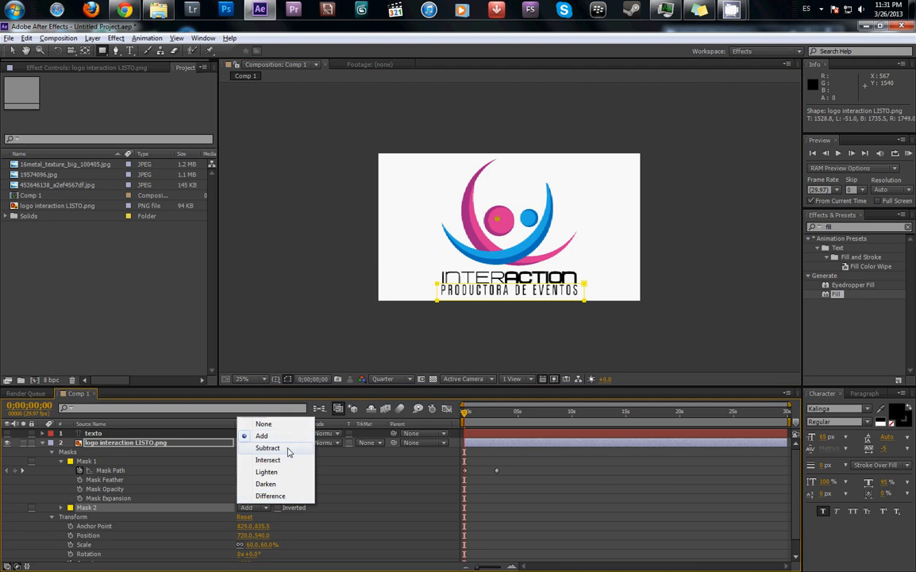
pyautogui.click(288, 448)
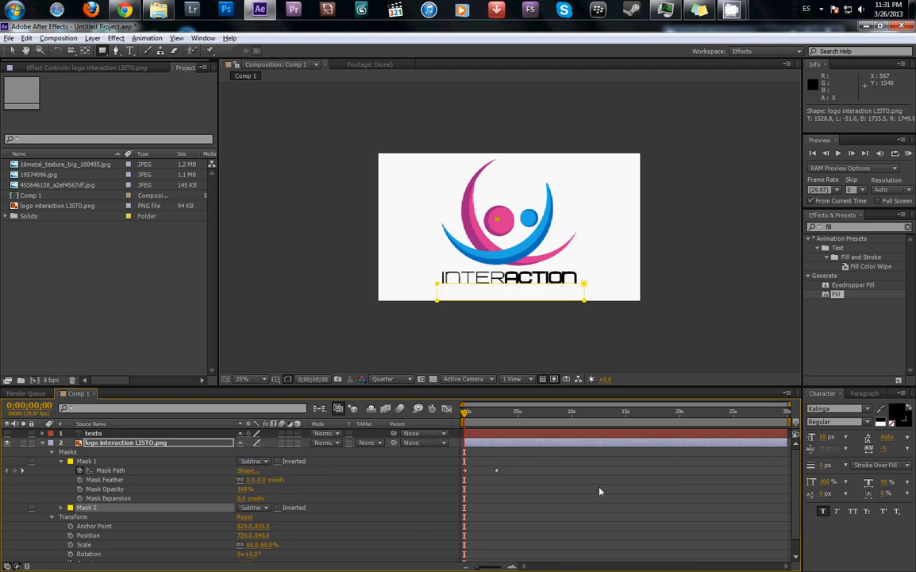
pyautogui.click(559, 521)
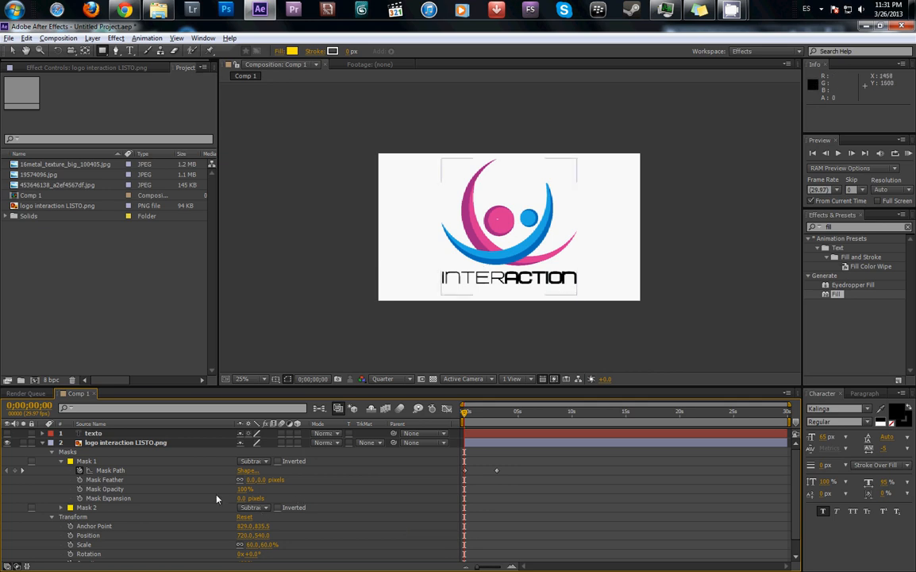
# - Add a Mask Path keyframe for the rectangular tagline mask at 0;00;00;00
pyautogui.click(89, 509)
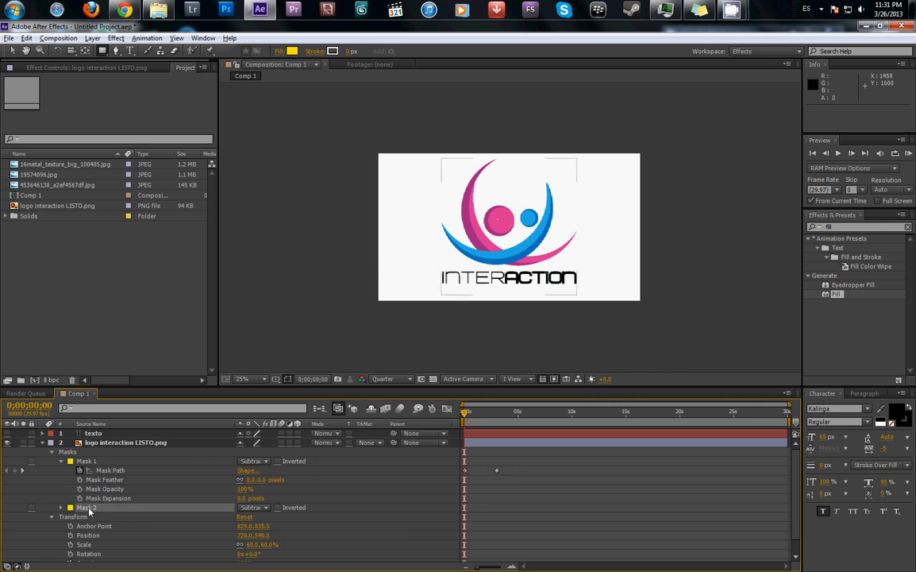
pyautogui.click(61, 508)
pyautogui.click(79, 516)
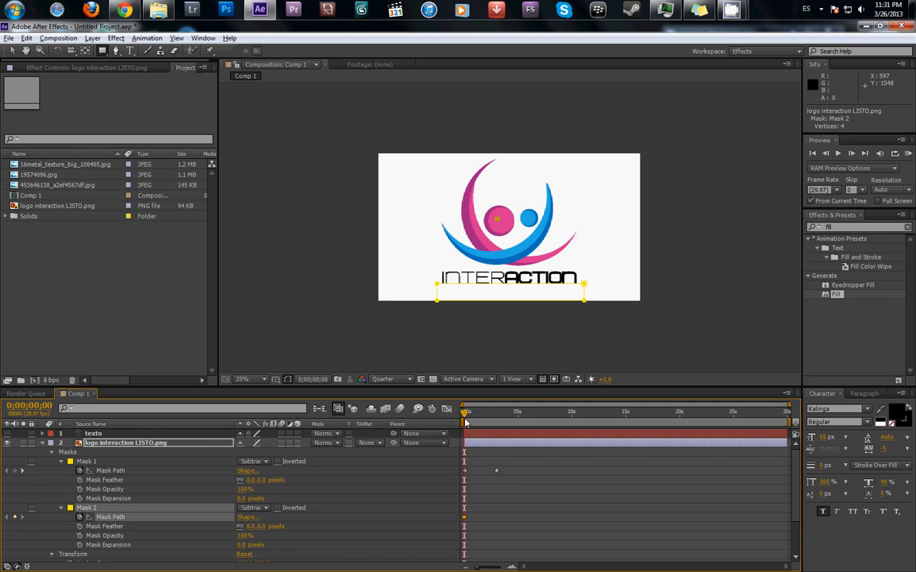
# - At 0;00;02;19, slide the rectangular mask about 1927 px to the right, clear of the tagline, and scrub through the reveal
pyautogui.moveTo(466, 422); pyautogui.dragTo(492, 420)
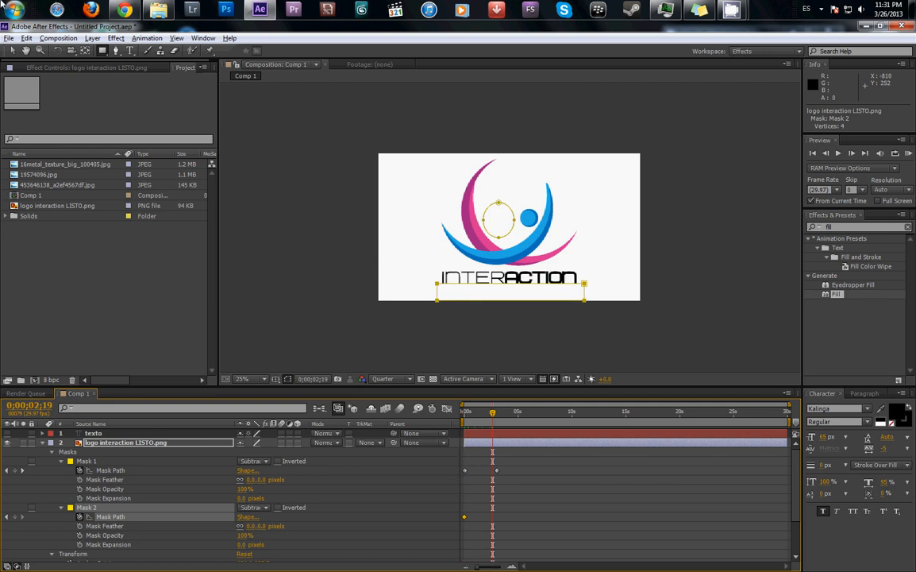
pyautogui.click(12, 51)
pyautogui.click(439, 289)
pyautogui.doubleClick(439, 289)
pyautogui.moveTo(446, 291); pyautogui.dragTo(603, 291)
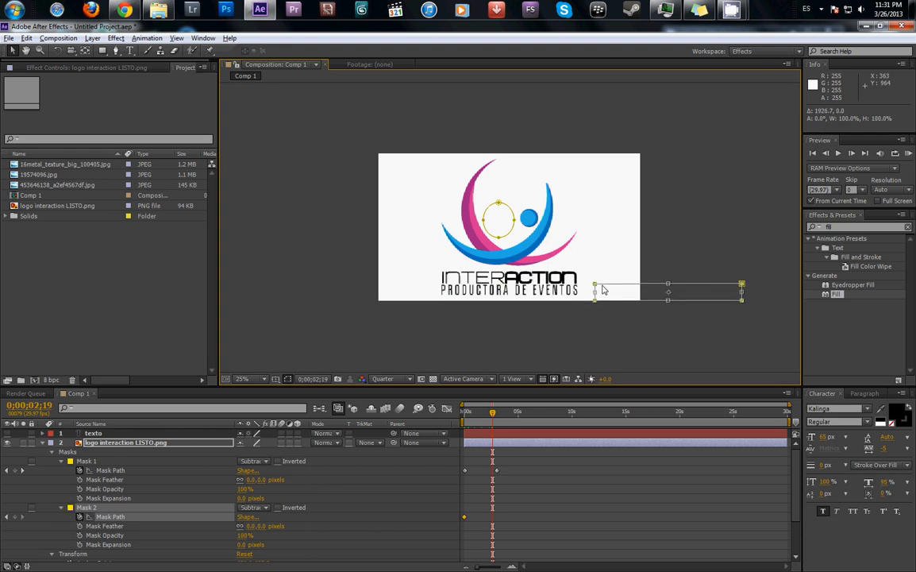
pyautogui.click(485, 420)
pyautogui.moveTo(485, 419); pyautogui.dragTo(541, 431)
pyautogui.click(535, 505)
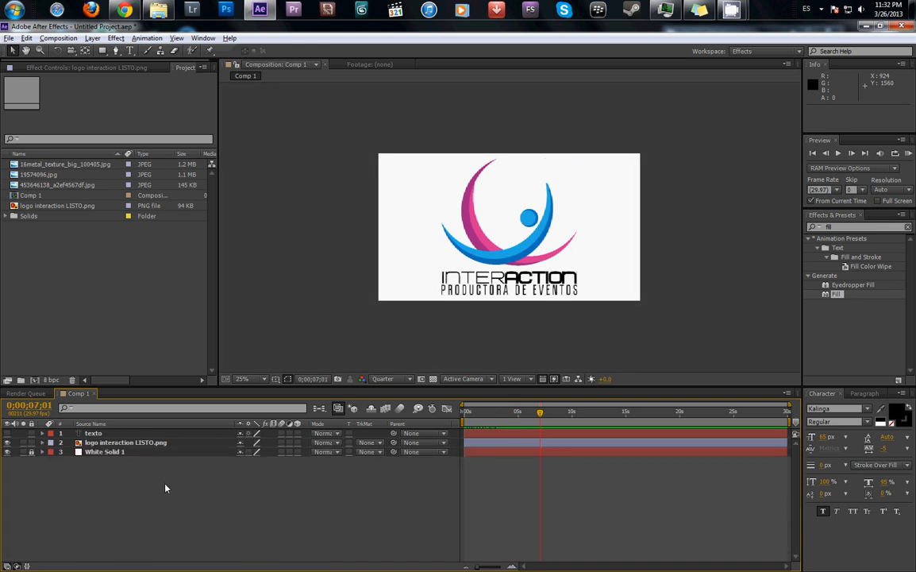
# - Create a black solid layer at the composition size of 1440 × 1080 px
pyautogui.rightClick(166, 486)
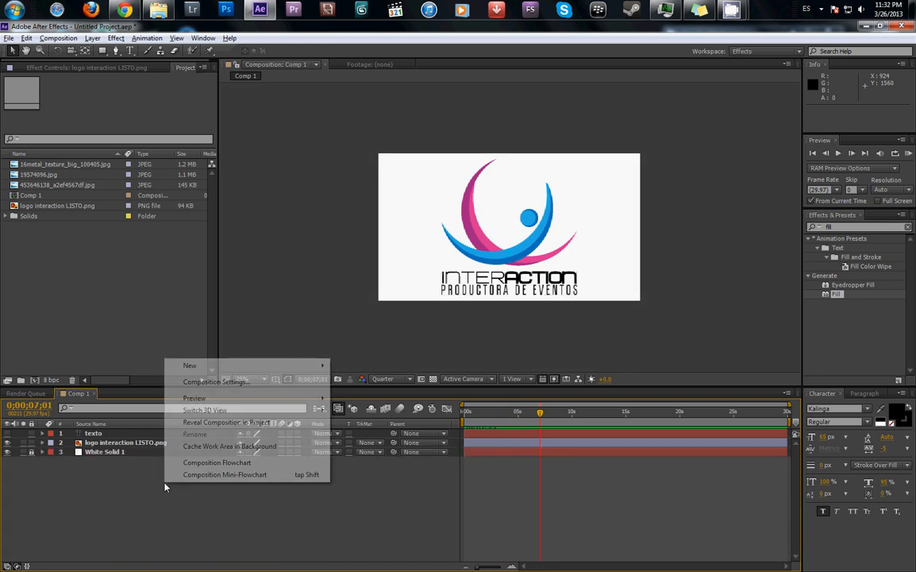
pyautogui.moveTo(214, 367)
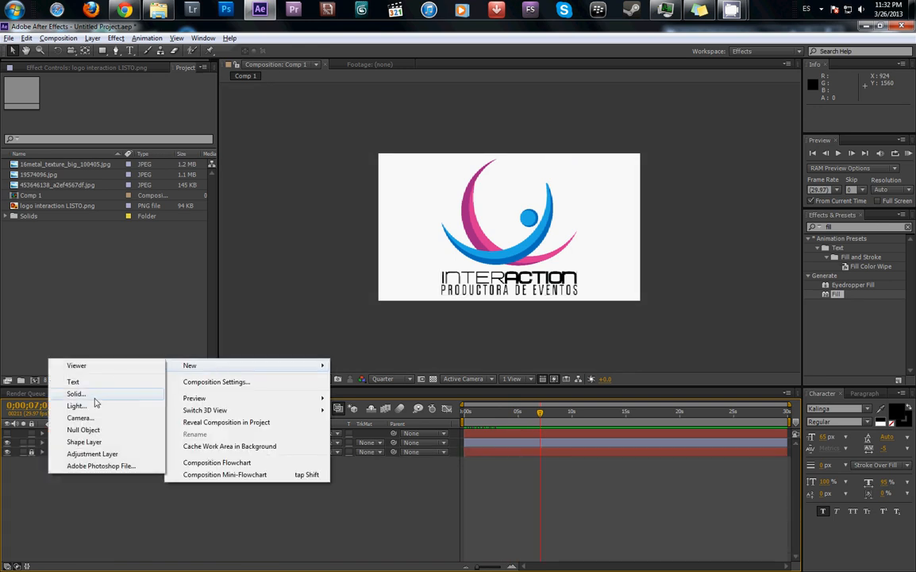
pyautogui.click(89, 396)
pyautogui.click(230, 353)
pyautogui.moveTo(565, 437); pyautogui.dragTo(511, 493)
pyautogui.click(782, 332)
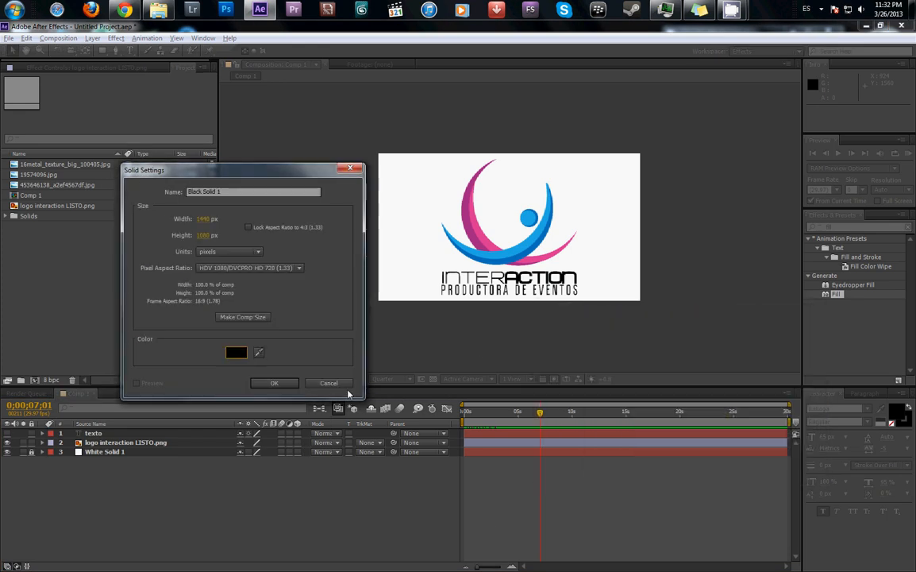
pyautogui.click(273, 383)
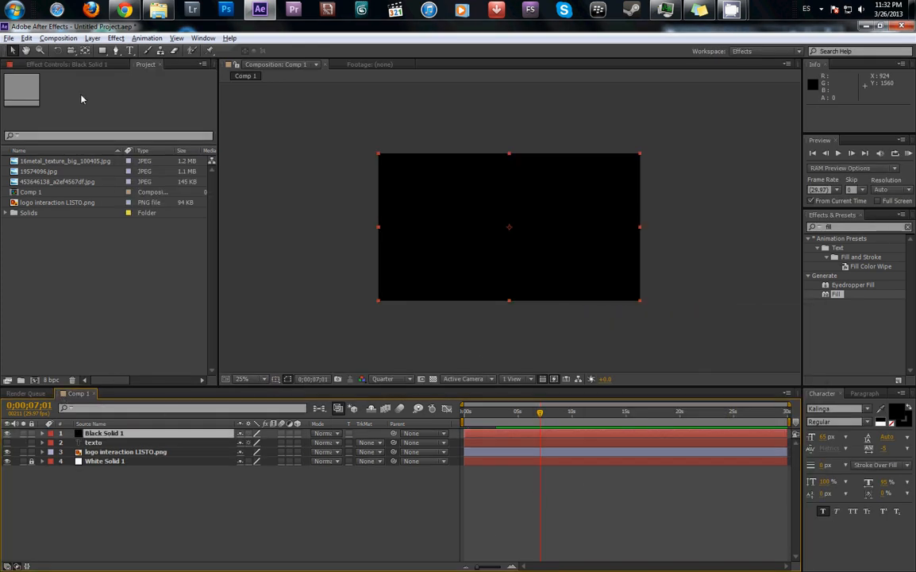
# - Draw an elliptical mask about 1656 × 1280 px on the black solid, extending past the frame, and set it to Subtract
pyautogui.moveTo(102, 50); pyautogui.dragTo(127, 75)
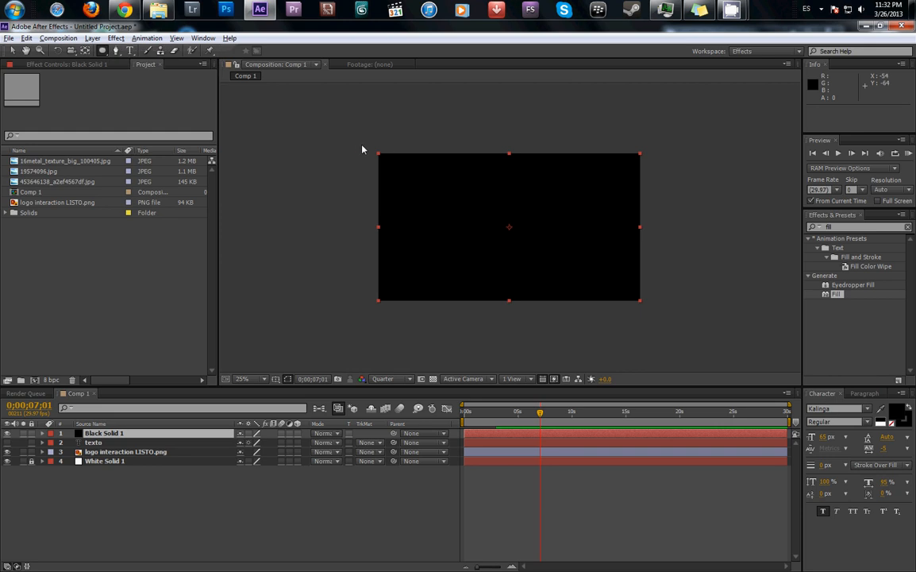
pyautogui.moveTo(360, 145); pyautogui.dragTo(660, 312)
pyautogui.click(254, 451)
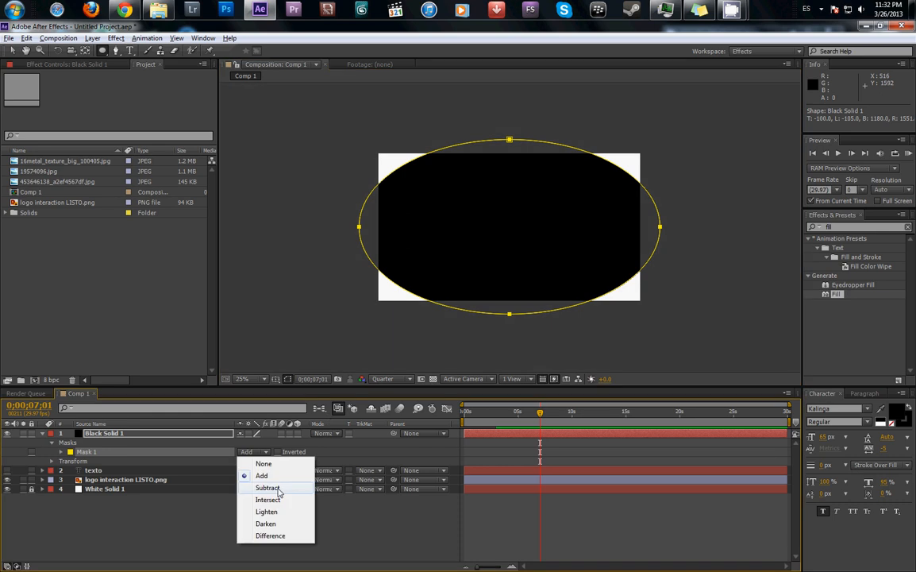
pyautogui.click(274, 488)
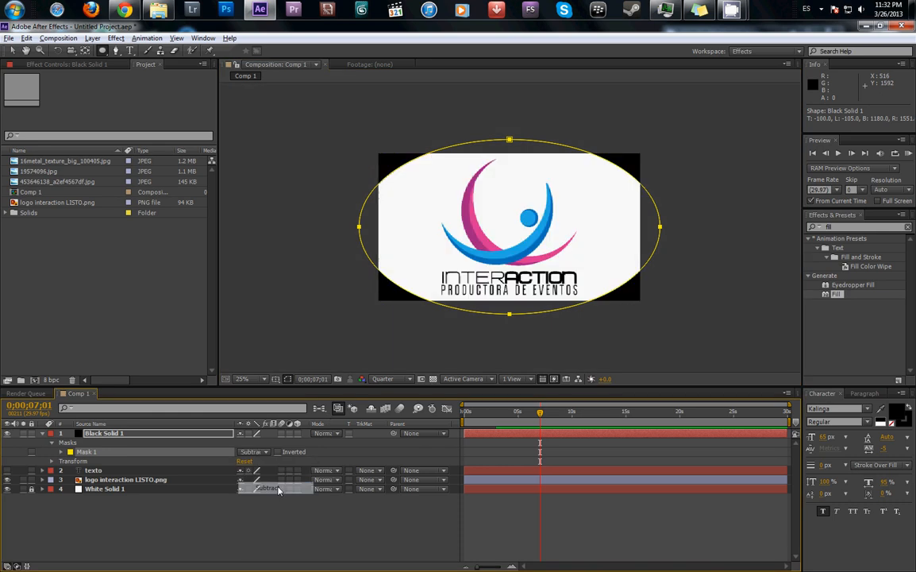
# - Soften the black solid's elliptical mask with a feather of 272 pixels and a mask opacity of 78%
pyautogui.click(51, 461)
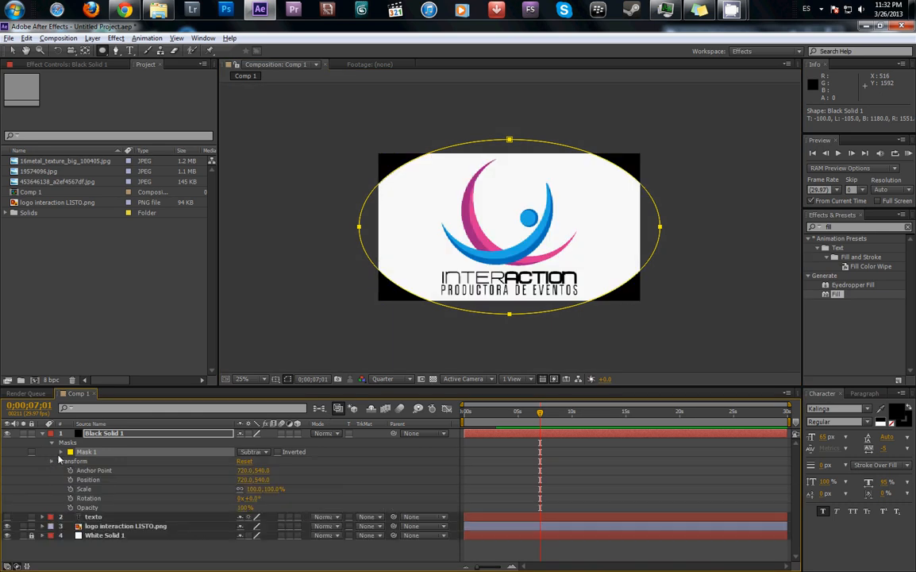
pyautogui.click(55, 460)
pyautogui.click(61, 452)
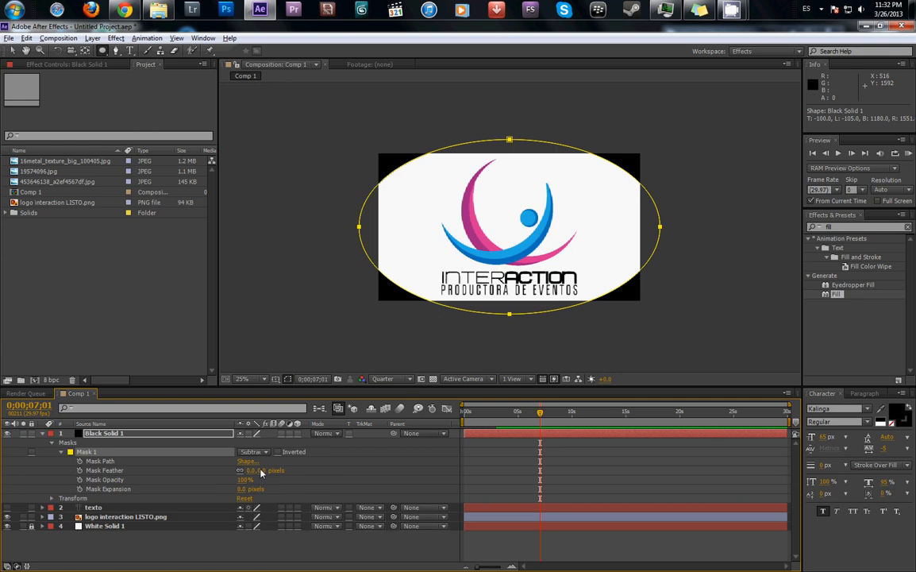
pyautogui.moveTo(262, 473); pyautogui.dragTo(413, 475)
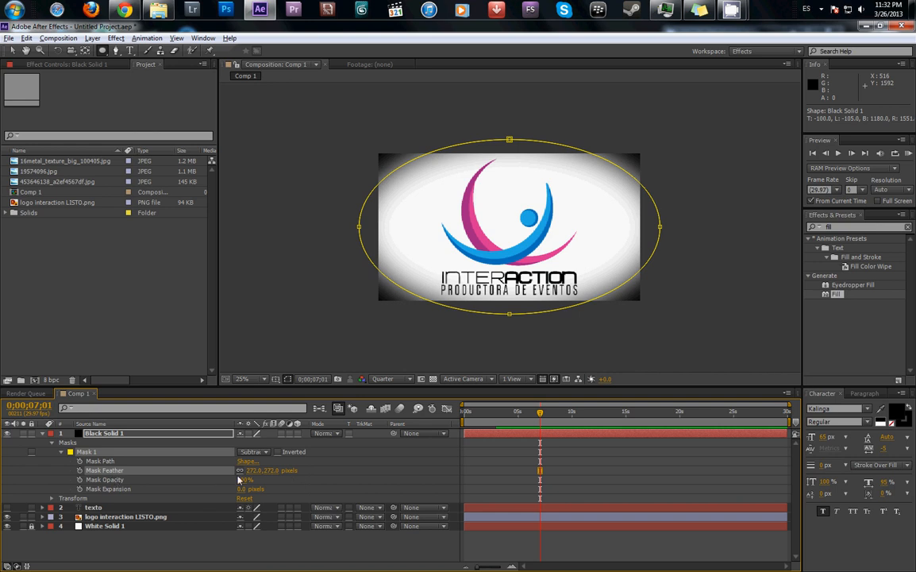
pyautogui.moveTo(238, 483); pyautogui.dragTo(235, 490)
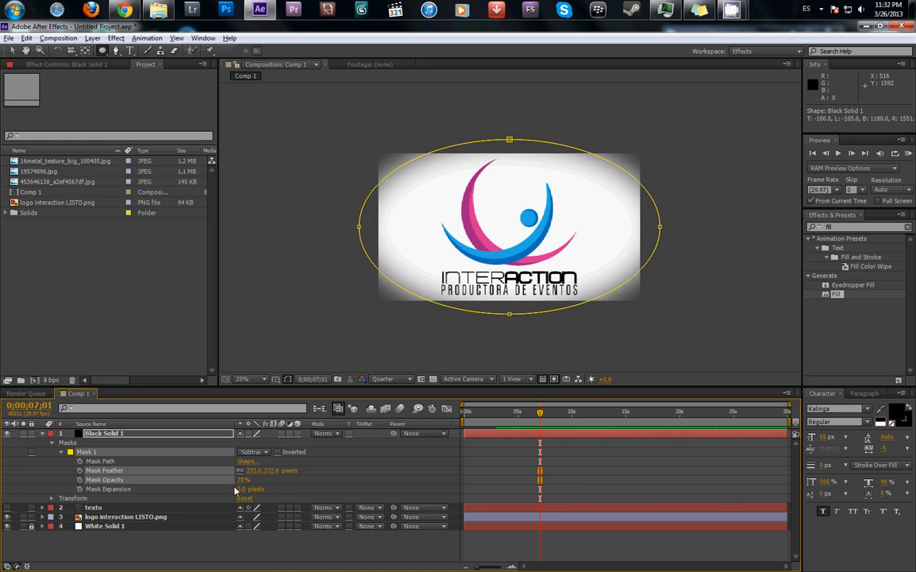
pyautogui.click(633, 479)
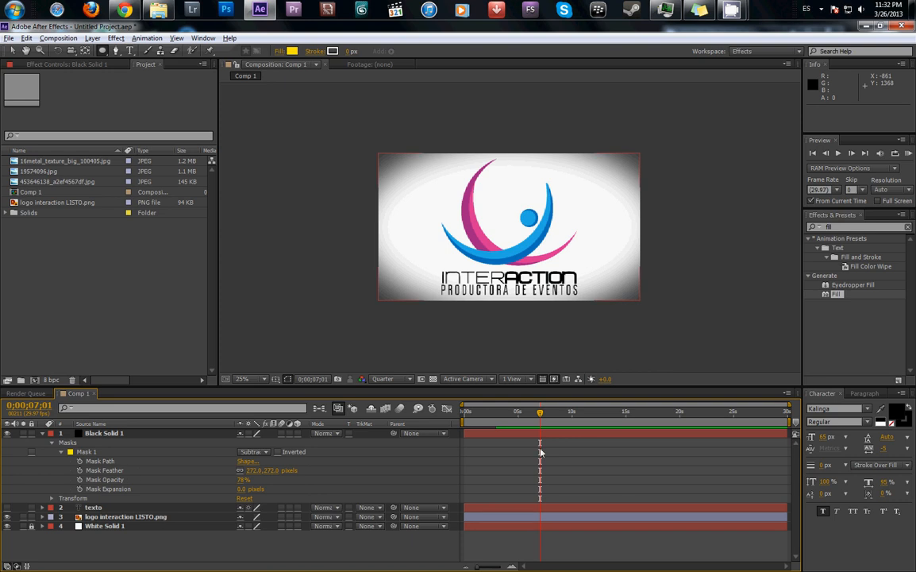
# - Create a deep red solid layer (9D0000) at the composition size of 1440 × 1080 px
pyautogui.rightClick(562, 540)
pyautogui.moveTo(618, 427)
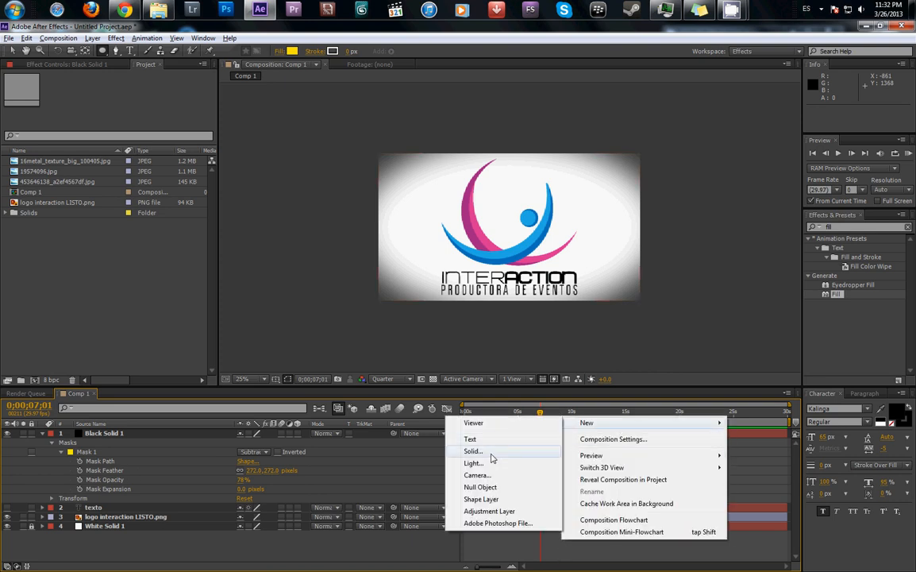
pyautogui.click(486, 452)
pyautogui.click(235, 352)
pyautogui.click(684, 378)
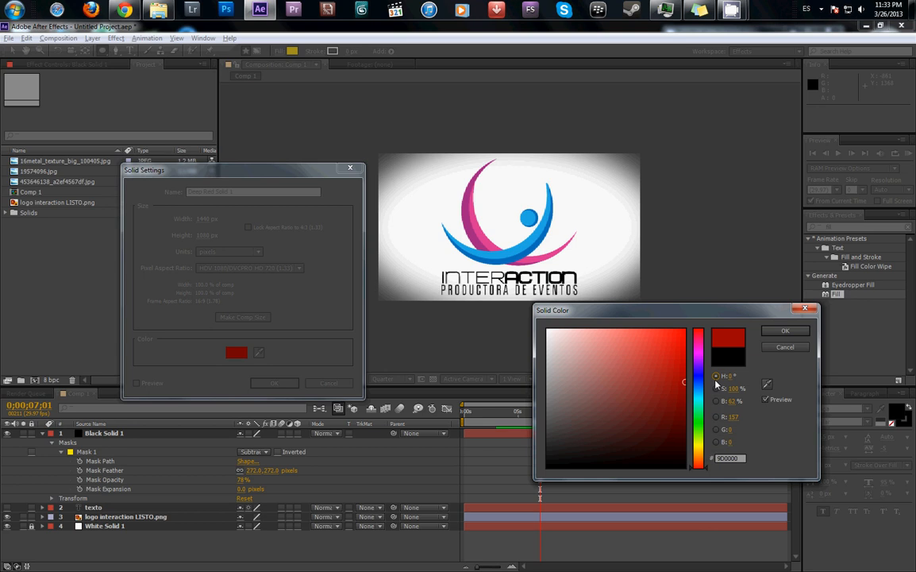
pyautogui.click(784, 331)
pyautogui.click(276, 384)
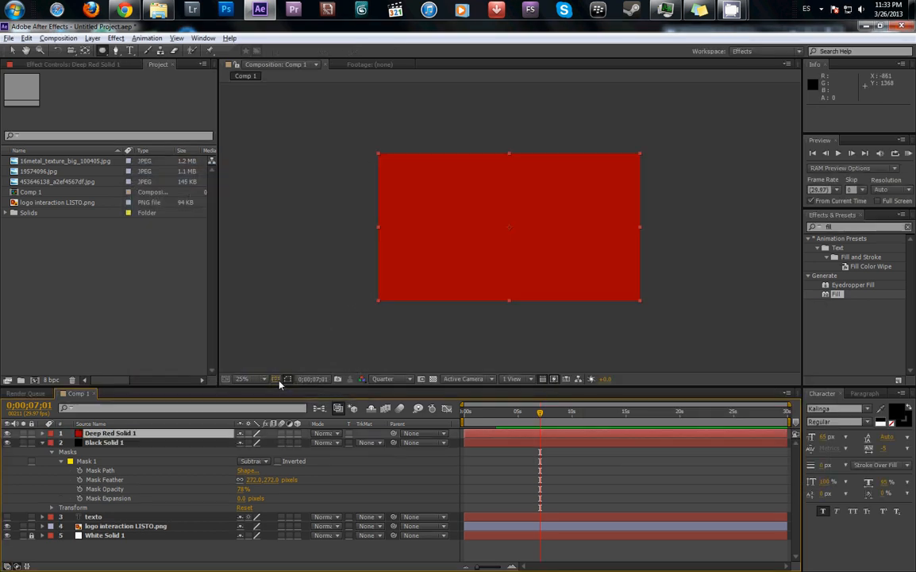
# - Draw a star-shaped mask on the red solid in the upper-left corner of the frame
pyautogui.click(102, 50)
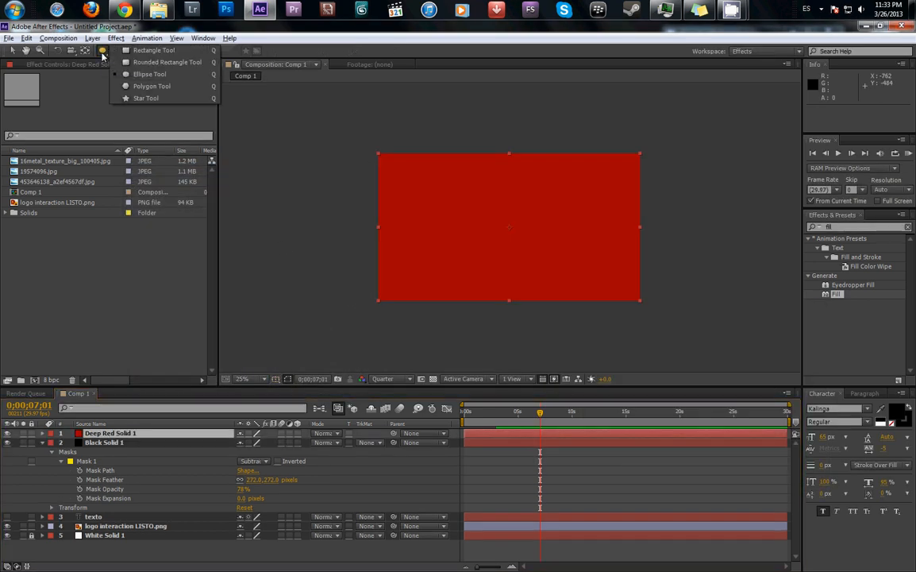
pyautogui.click(135, 98)
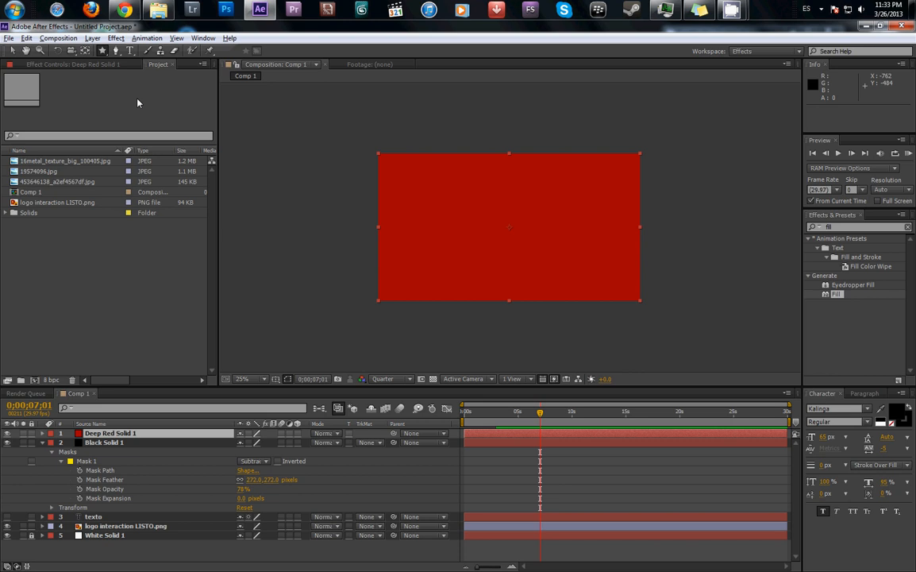
pyautogui.moveTo(408, 185)
pyautogui.mouseDown()
pyautogui.moveTo(433, 206)
pyautogui.moveTo(418, 200)
pyautogui.mouseUp()
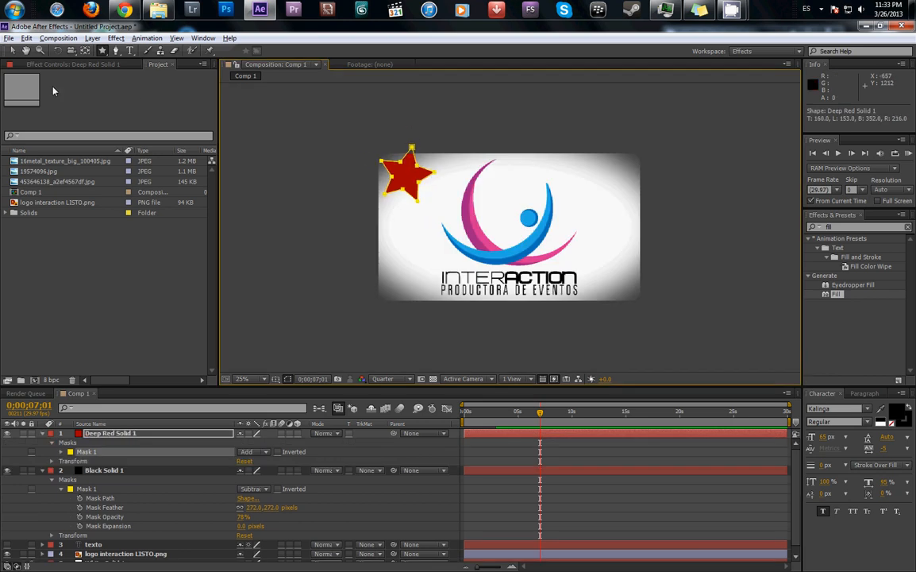
# - Keyframe the star's Mask Path at 0;00;07;01, moving it about 840 px right and 660 px down and rotating it about -74.7°
pyautogui.click(61, 452)
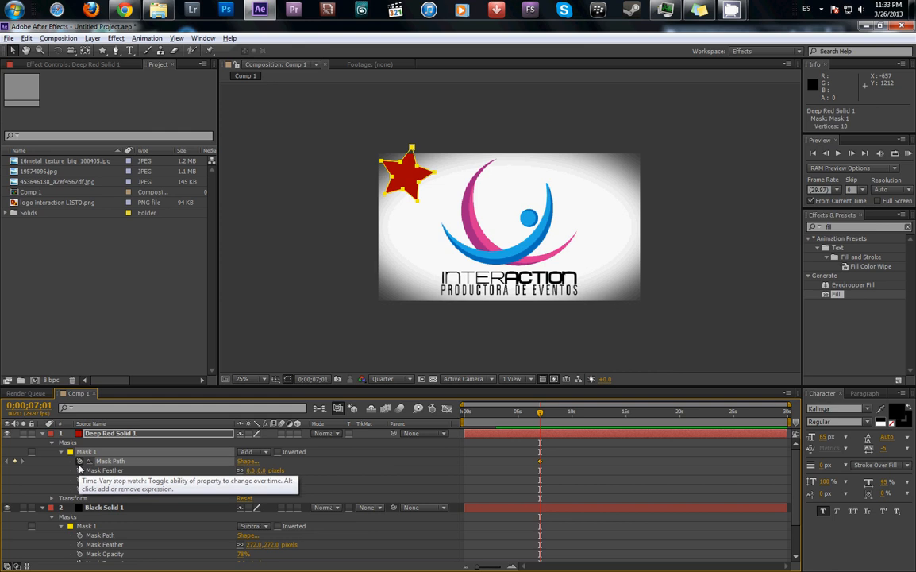
pyautogui.click(79, 461)
pyautogui.doubleClick(413, 151)
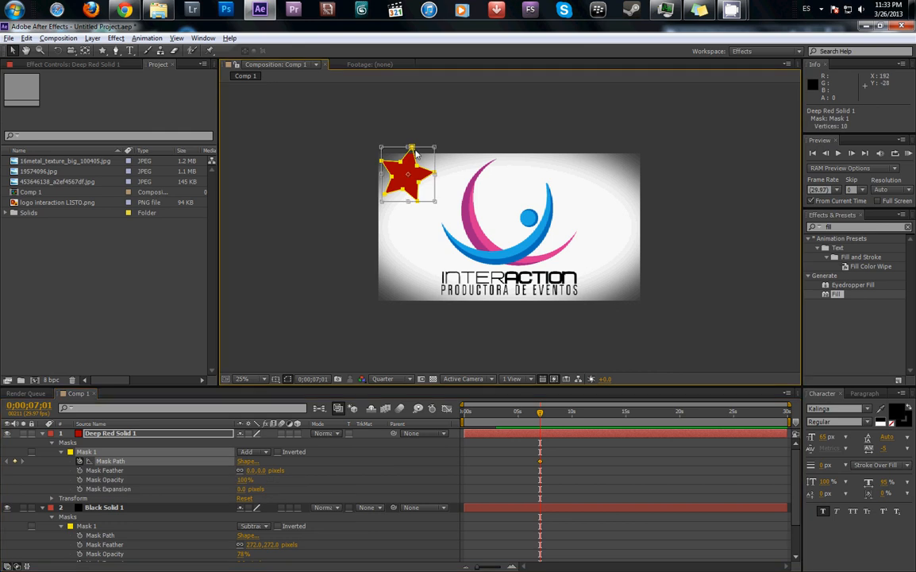
pyautogui.moveTo(427, 158); pyautogui.dragTo(589, 258)
pyautogui.moveTo(486, 213); pyautogui.dragTo(384, 228)
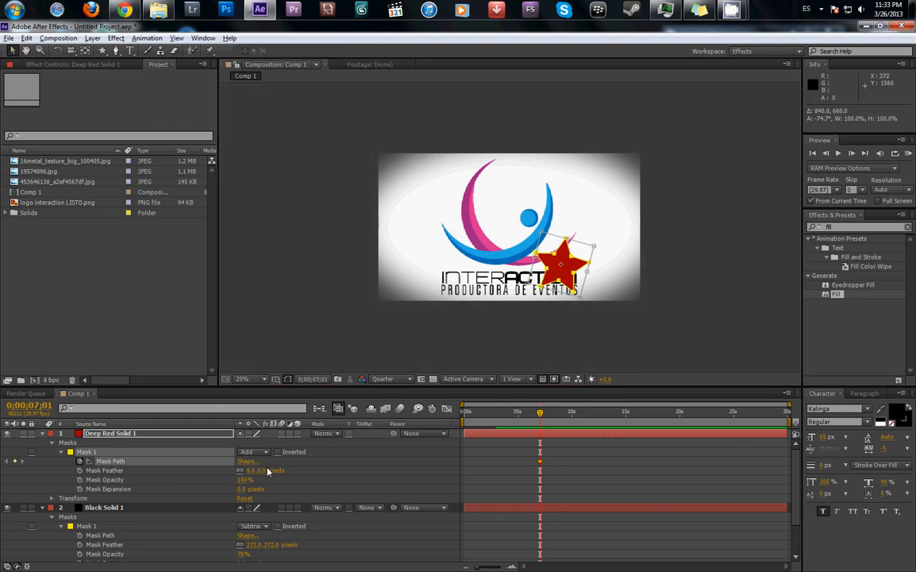
# - At 0;00;00;00, move the star mask about 744 px left and 264 px up, rotate it about 83.7°, and scrub through the animation
pyautogui.moveTo(541, 414); pyautogui.dragTo(440, 434)
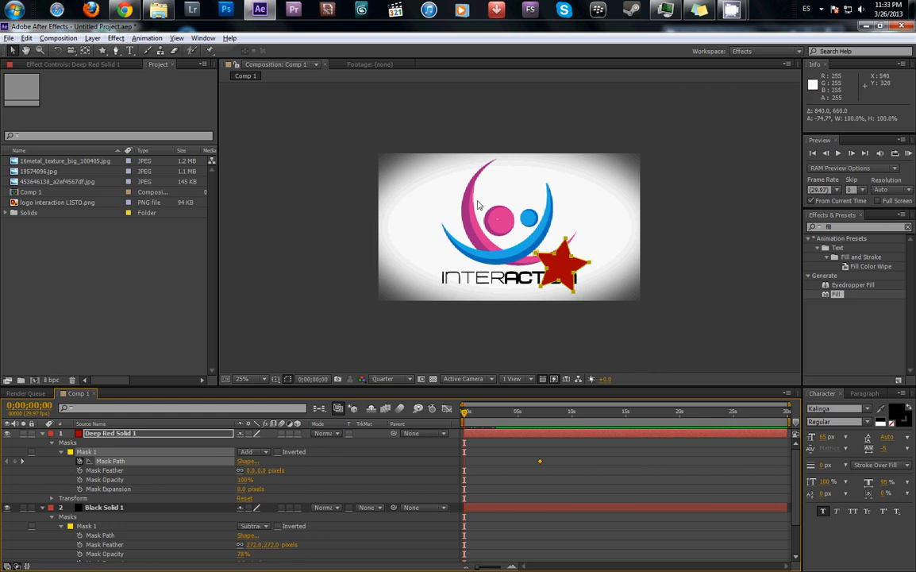
pyautogui.doubleClick(576, 248)
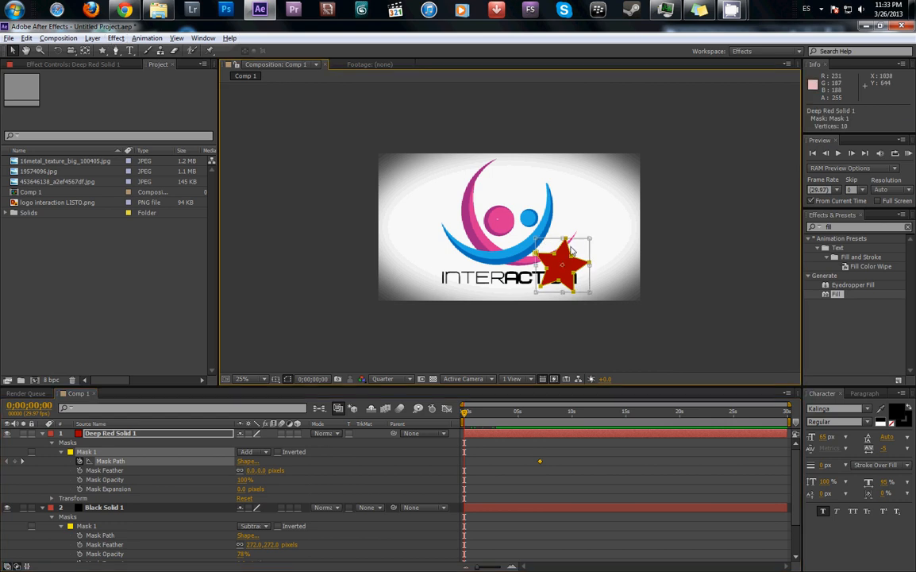
pyautogui.moveTo(577, 247); pyautogui.dragTo(442, 212)
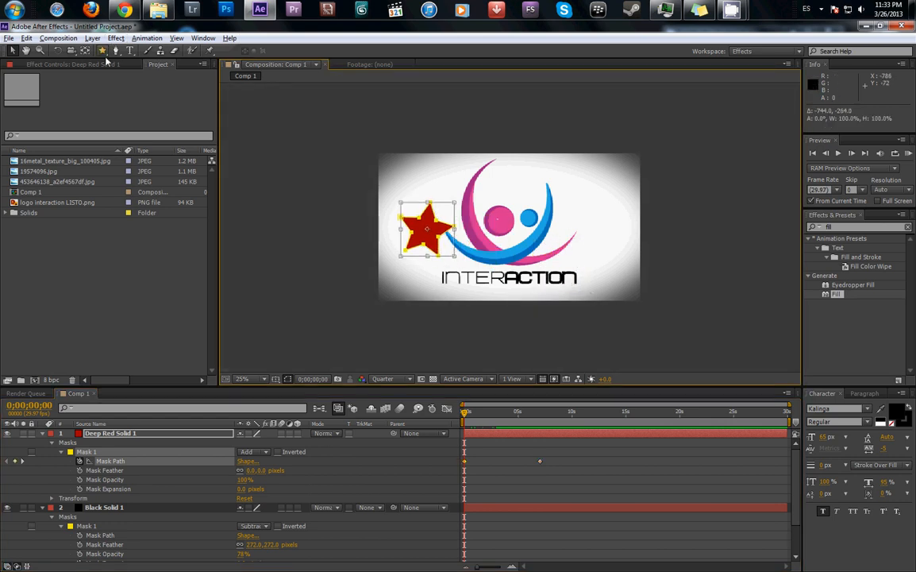
pyautogui.moveTo(531, 186); pyautogui.dragTo(540, 326)
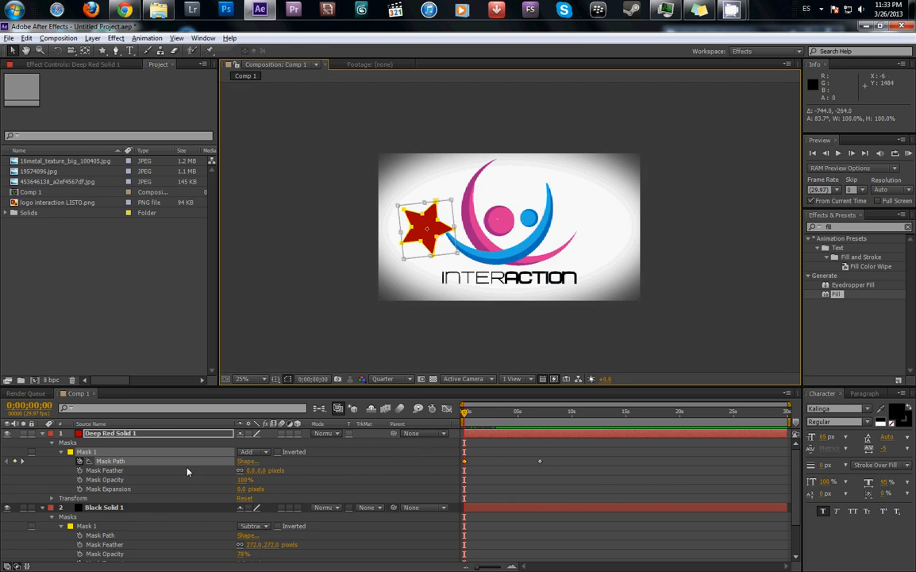
pyautogui.moveTo(466, 415); pyautogui.dragTo(419, 496)
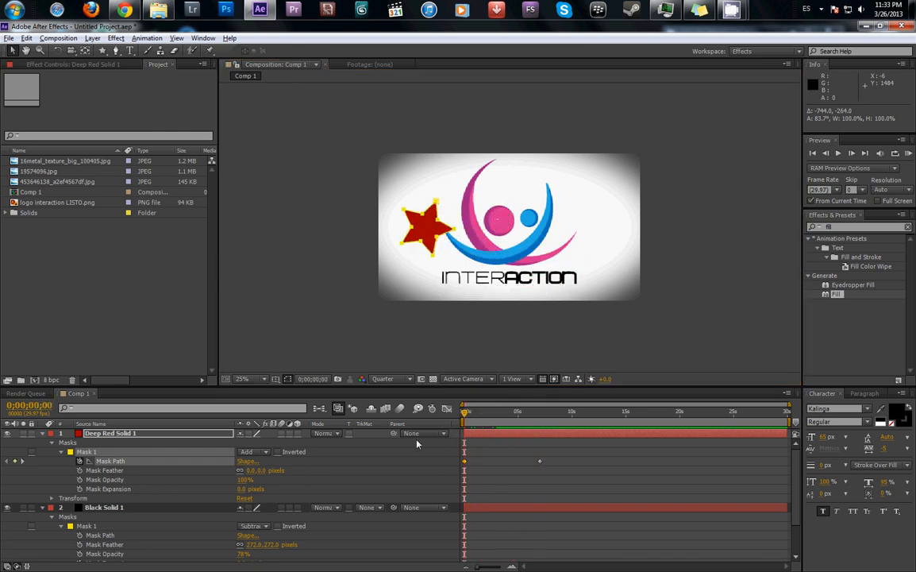
# - Set the star mask to Subtract and scrub through the moving cutout in the red solid
pyautogui.click(266, 453)
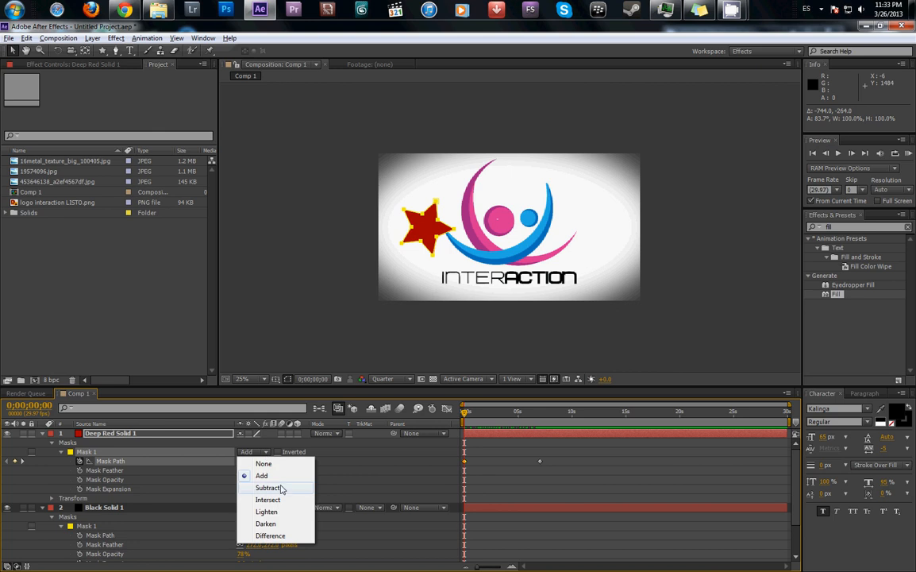
pyautogui.click(284, 490)
pyautogui.moveTo(467, 419)
pyautogui.mouseDown()
pyautogui.moveTo(562, 429)
pyautogui.moveTo(471, 435)
pyautogui.mouseUp()
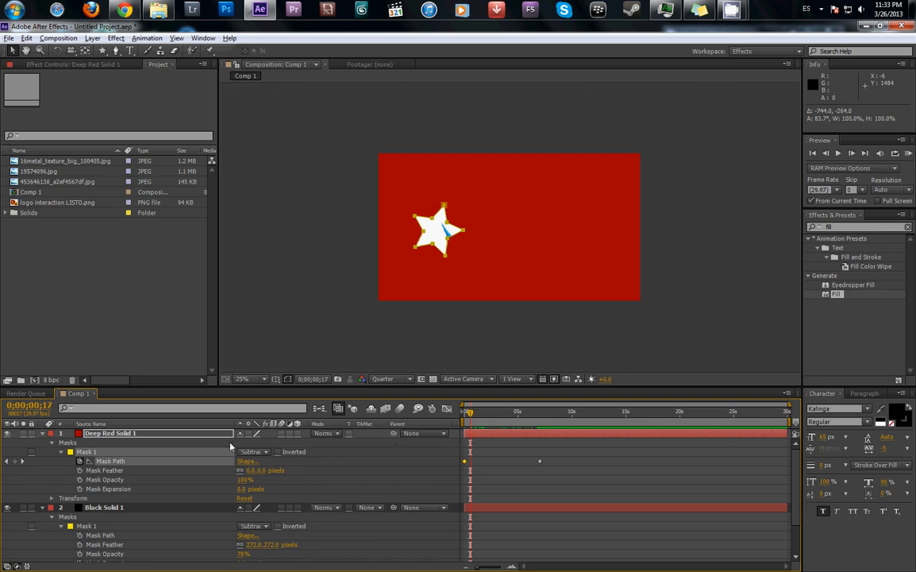
# - Delete the red solid layer and select the black vignette solid
pyautogui.press('Delete')
pyautogui.click(110, 433)
pyautogui.click(100, 435)
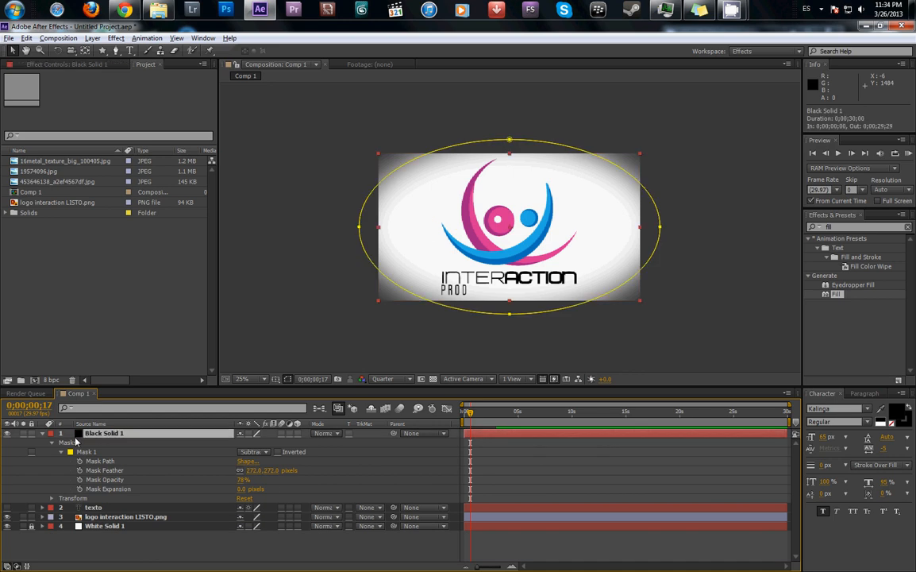
# - Make the texto layer visible and set its font size to 111 px
pyautogui.click(43, 509)
pyautogui.click(8, 508)
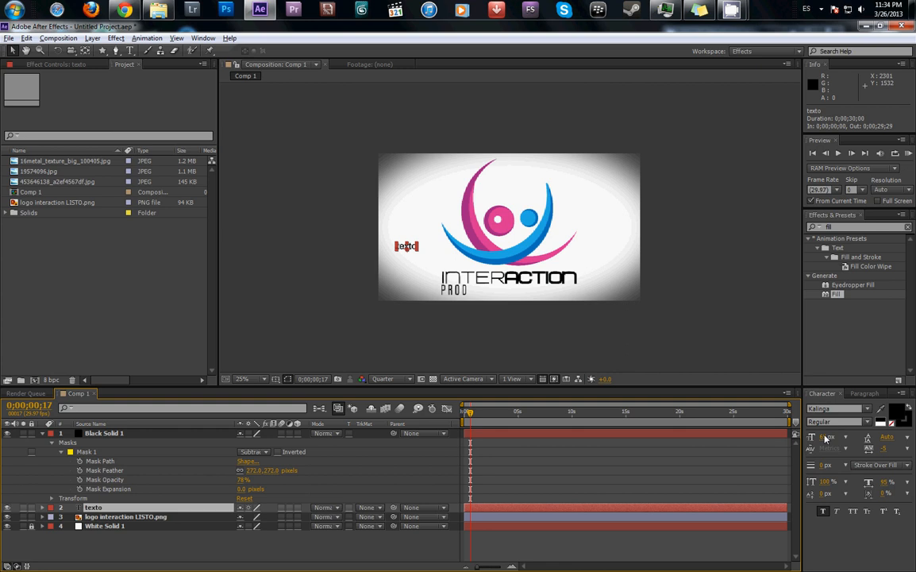
pyautogui.moveTo(826, 440); pyautogui.dragTo(852, 440)
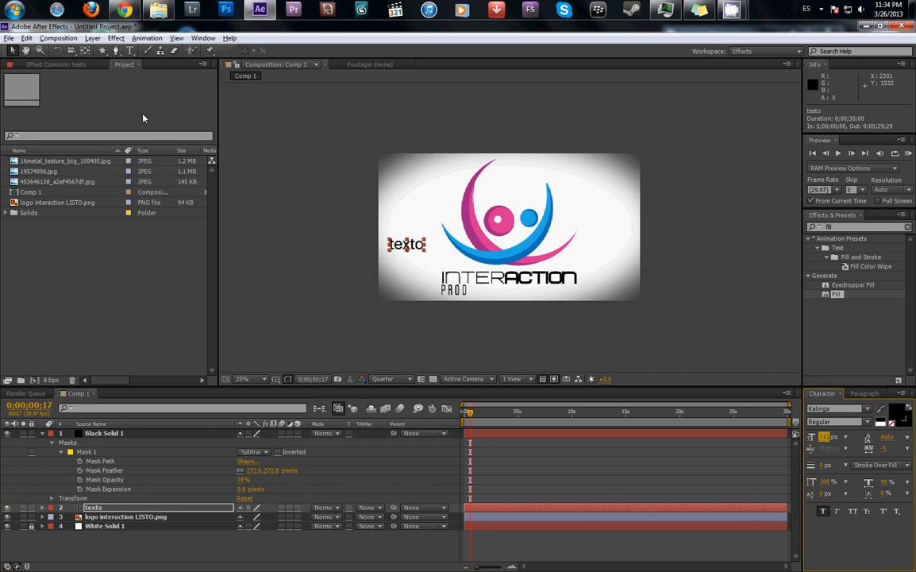
# - Draw an open five-point curved mask path with the Pen tool on the texto layer, following the logo's blue arc
pyautogui.click(116, 51)
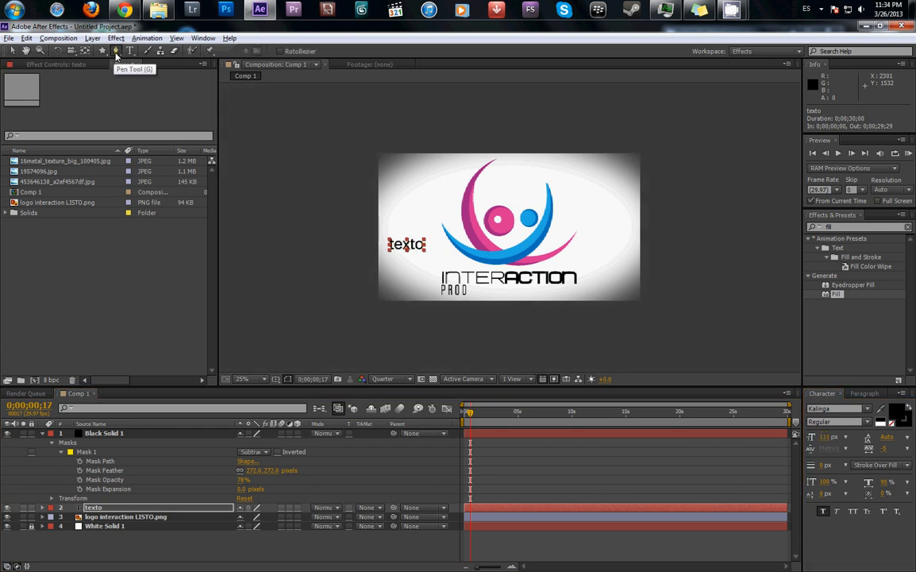
pyautogui.click(442, 225)
pyautogui.moveTo(482, 251); pyautogui.dragTo(547, 188)
pyautogui.click(542, 172)
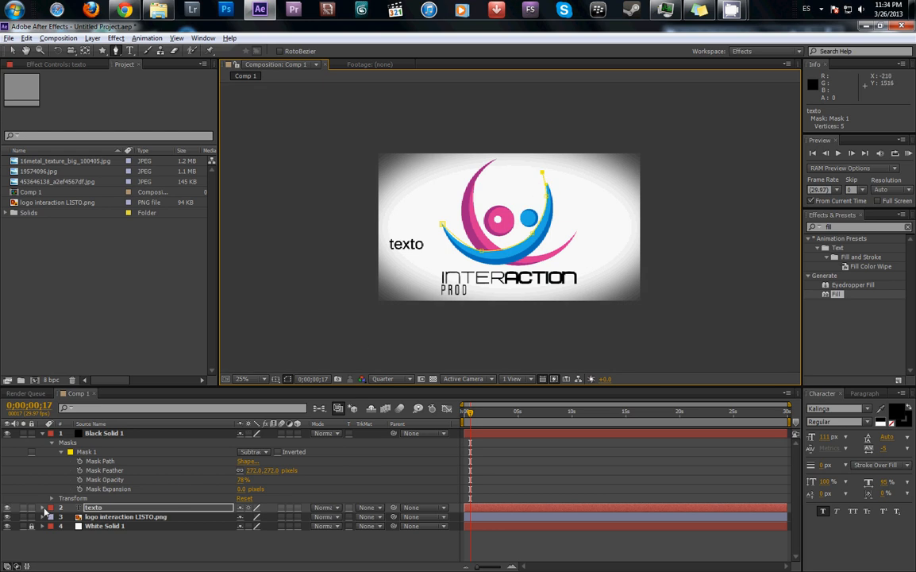
# - Attach the texto layer's text to the curve by setting its Path option to Mask 1
pyautogui.click(42, 509)
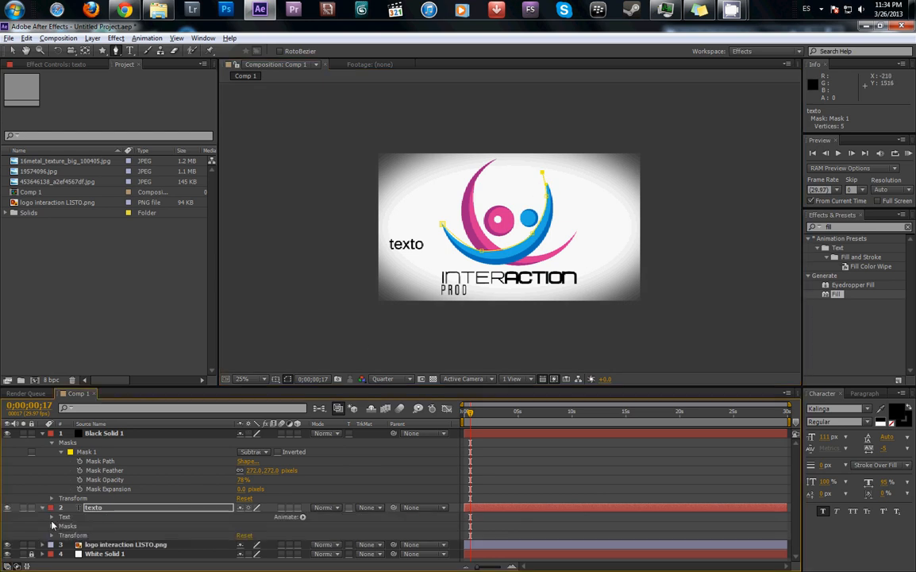
pyautogui.click(52, 517)
pyautogui.scroll(-1, 113, 508)
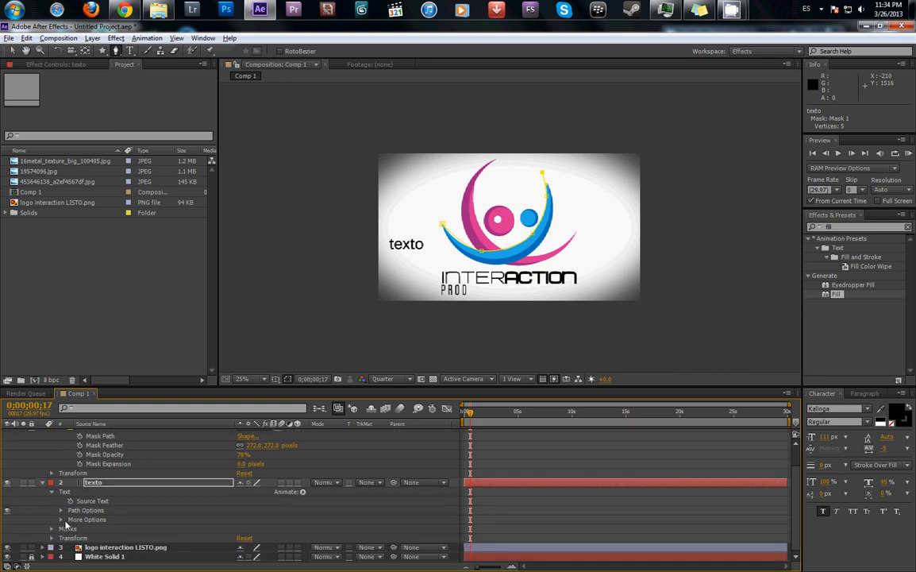
pyautogui.click(61, 520)
pyautogui.click(62, 510)
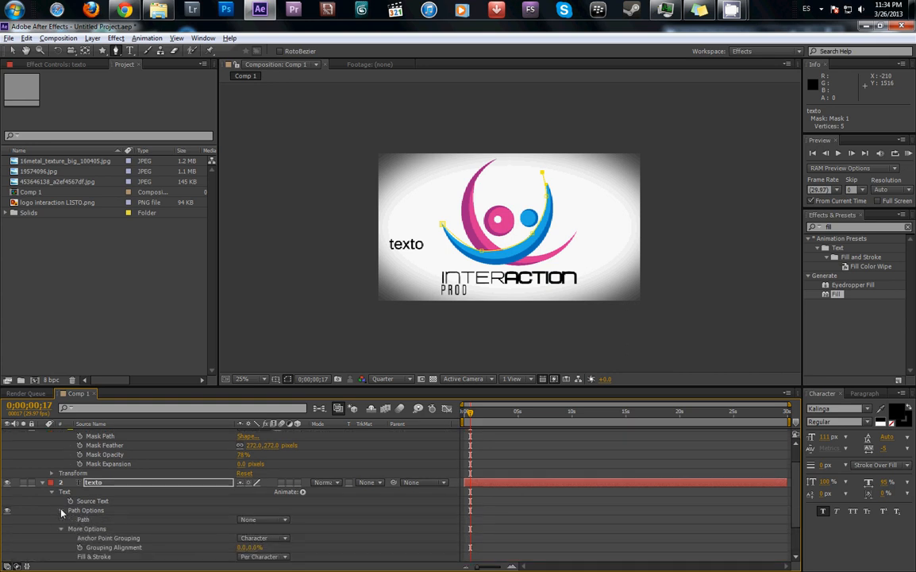
pyautogui.click(99, 511)
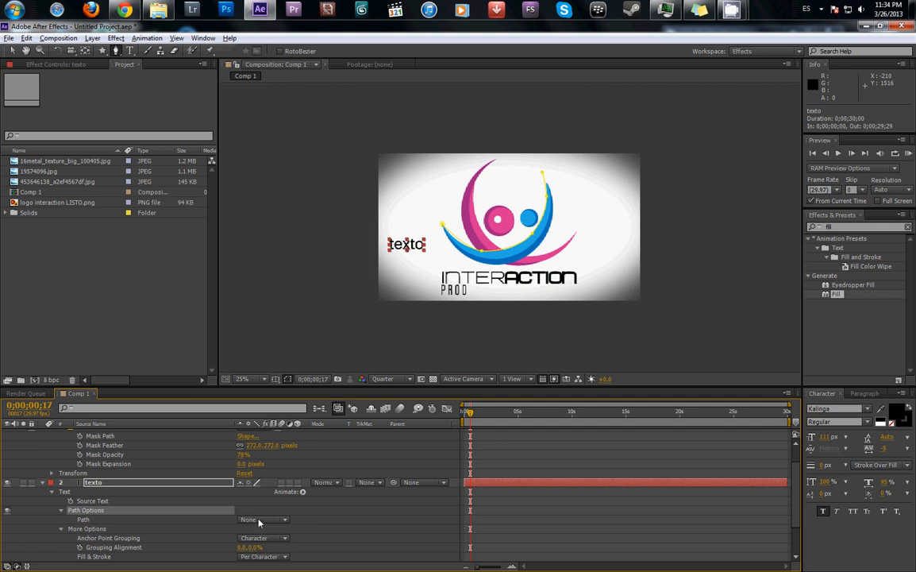
pyautogui.scroll(-3, 259, 521)
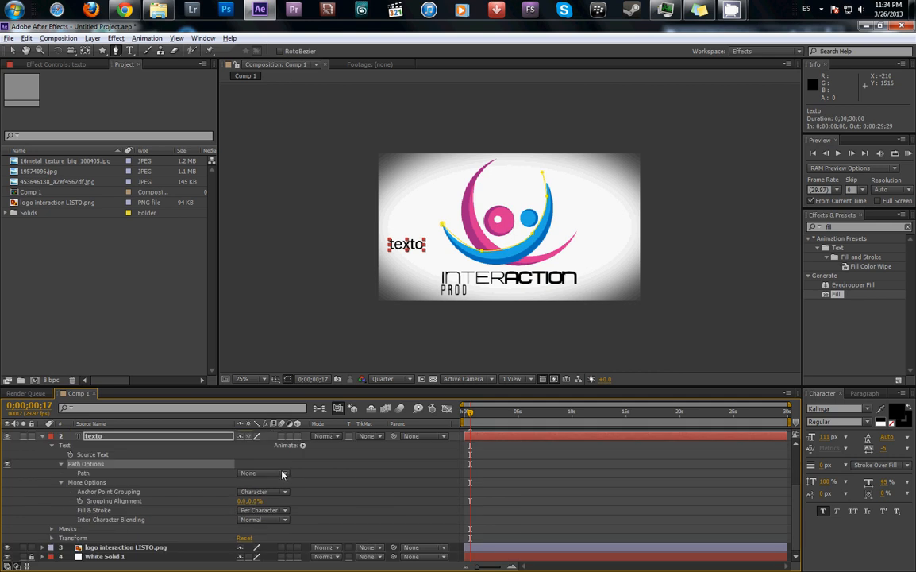
pyautogui.click(283, 474)
pyautogui.click(266, 501)
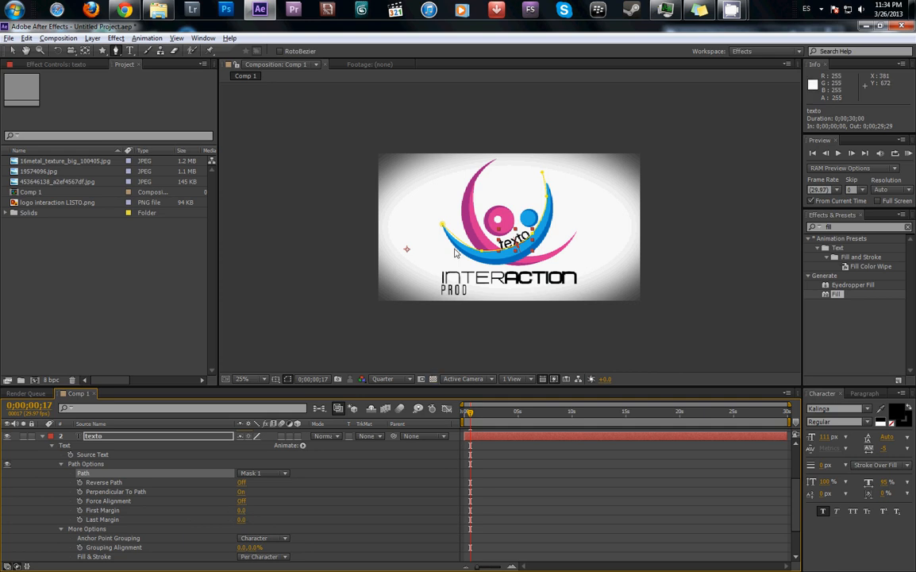
# - Keyframe the texto layer's First Margin at -487 on 0;00;00;17 and 550 on 0;00;03;21, and preview the text moving along the path
pyautogui.moveTo(242, 516); pyautogui.dragTo(58, 508)
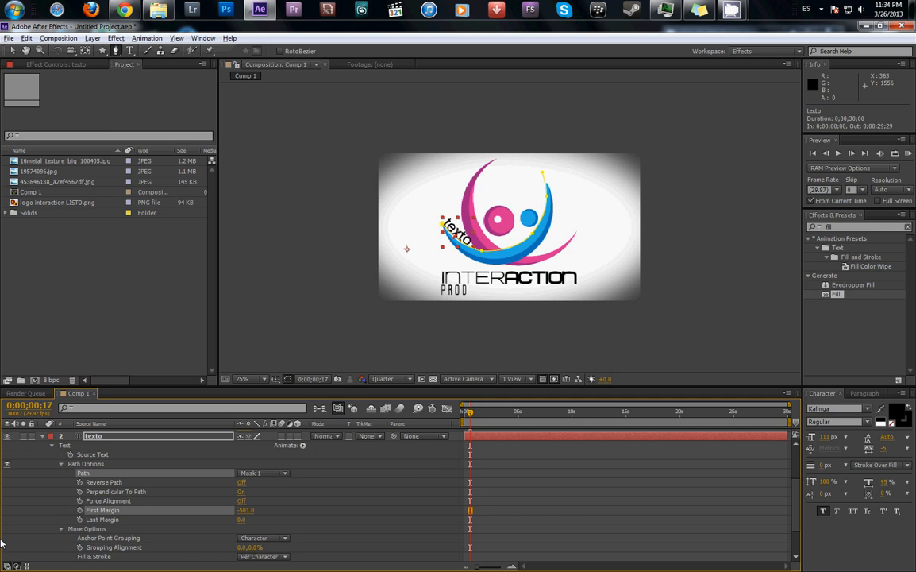
pyautogui.click(80, 510)
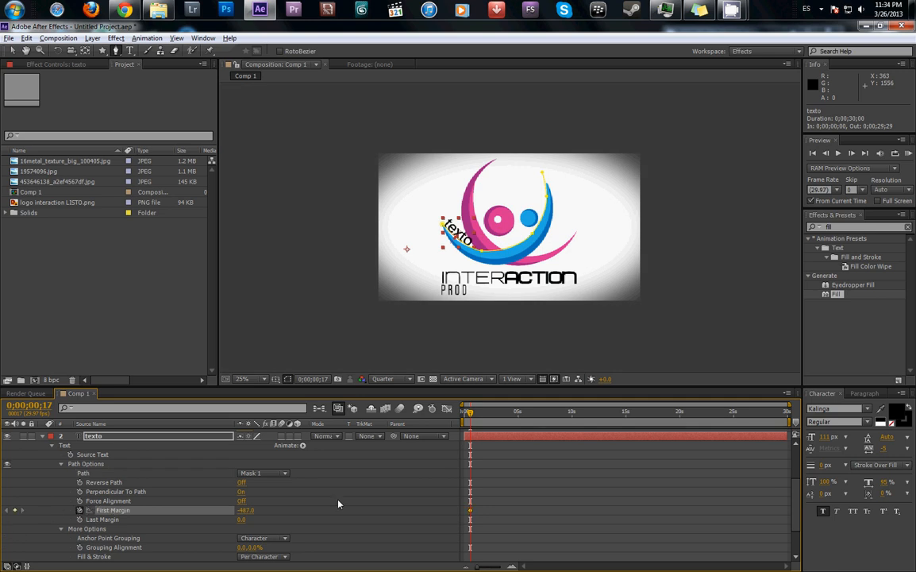
pyautogui.moveTo(470, 416); pyautogui.dragTo(504, 414)
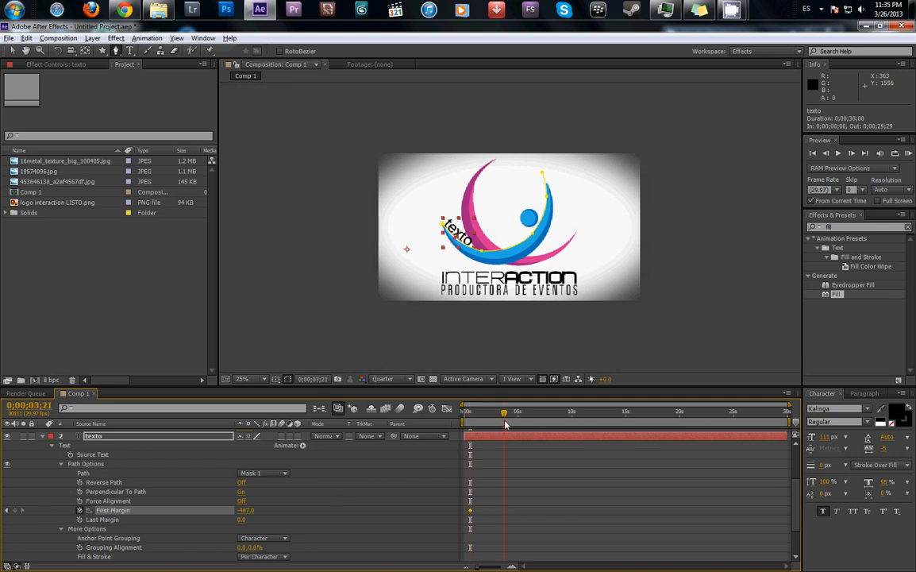
pyautogui.moveTo(244, 513); pyautogui.dragTo(490, 503)
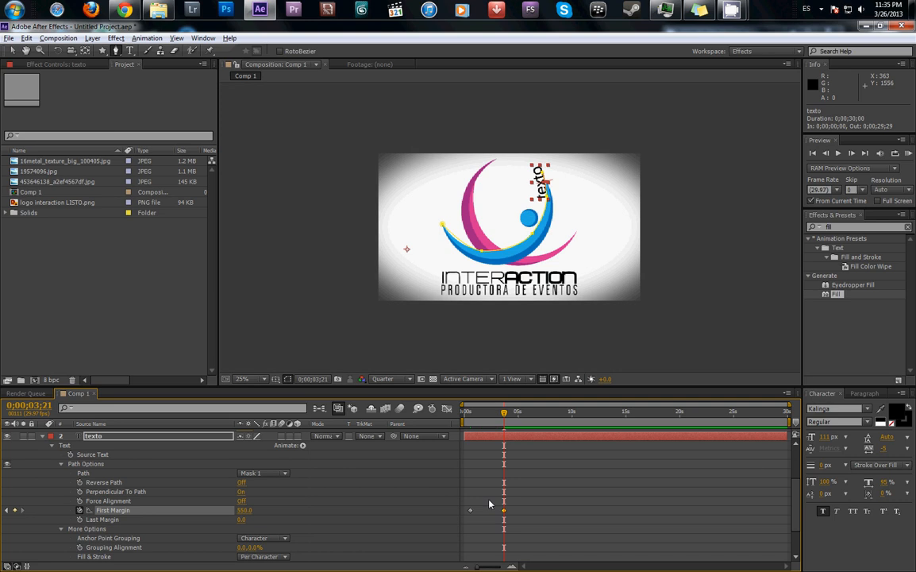
pyautogui.click(469, 414)
pyautogui.press('space')
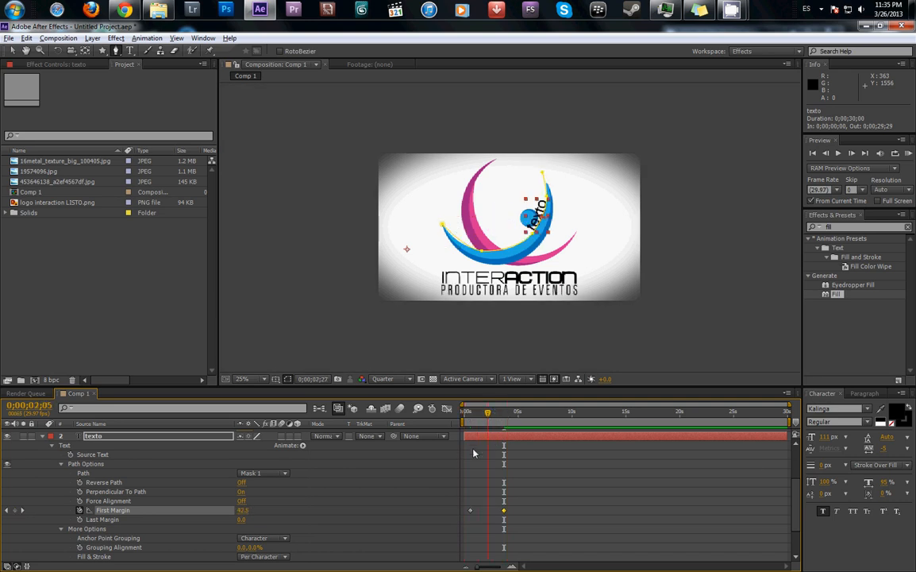
pyautogui.press('space')
pyautogui.press('space')
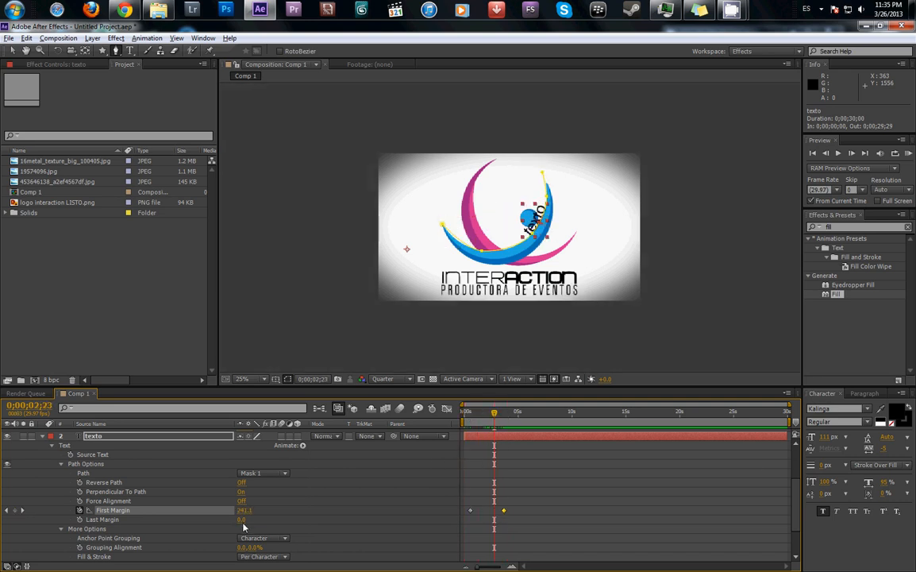
# - Try a Last Margin of -344 on the texto layer's path, check it at other times, and undo the change
pyautogui.moveTo(242, 523); pyautogui.dragTo(75, 543)
pyautogui.moveTo(470, 413); pyautogui.dragTo(479, 464)
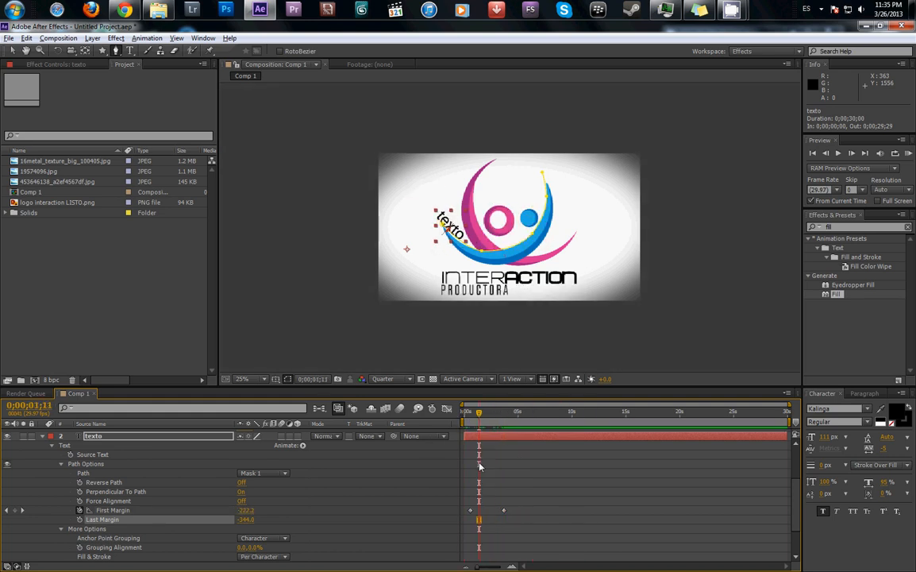
pyautogui.hotkey('ctrl', 'z')
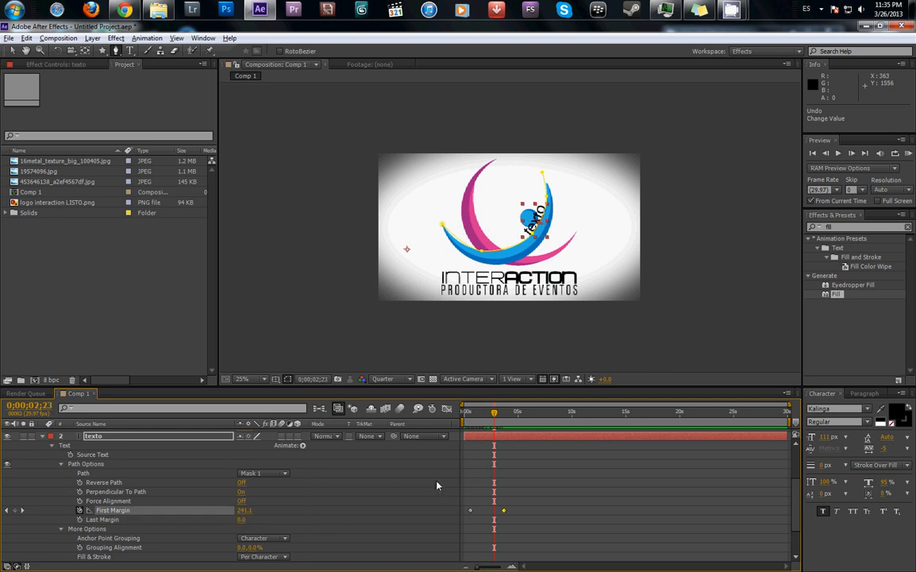
# - Hide the texto layer and collapse the properties of the Black Solid 1 and texto layers
pyautogui.click(8, 438)
pyautogui.click(347, 495)
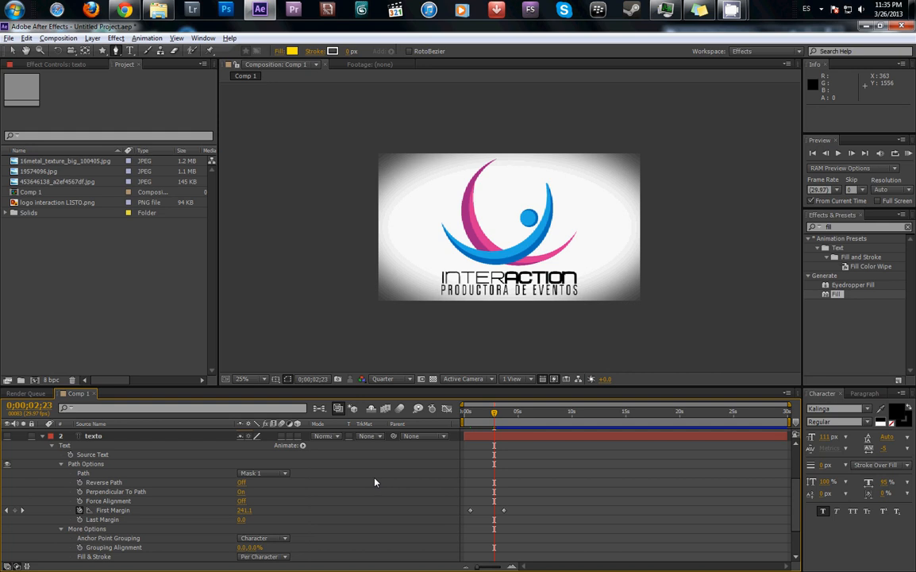
pyautogui.scroll(3, 162, 466)
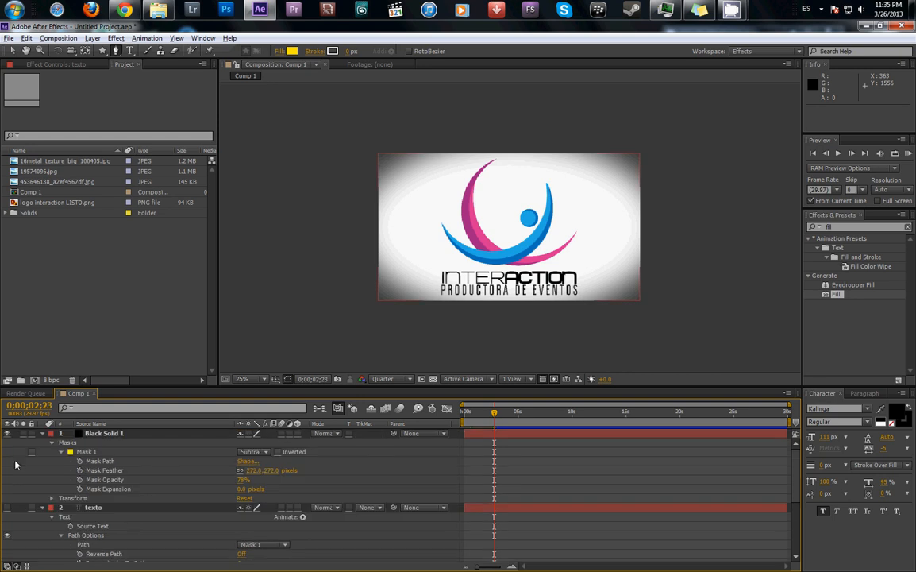
pyautogui.click(42, 433)
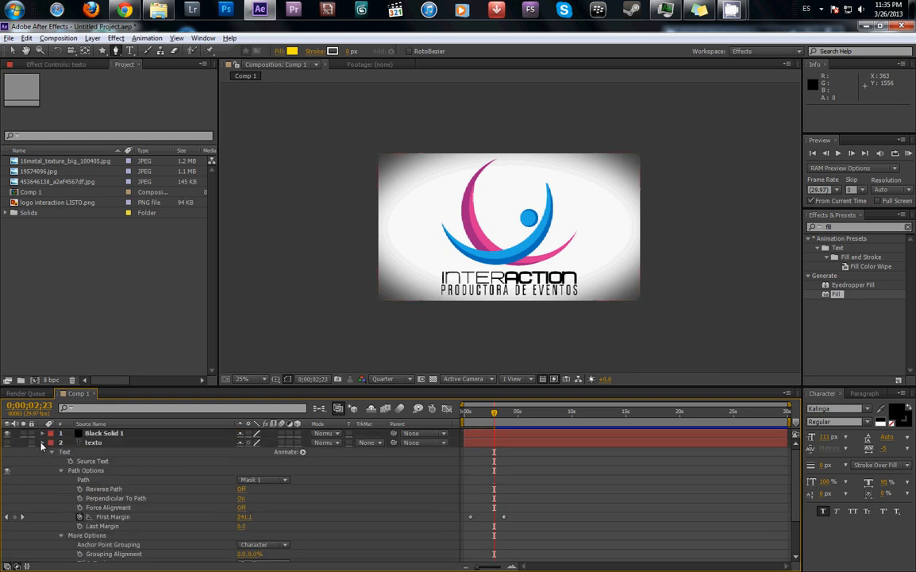
pyautogui.click(42, 443)
# - Duplicate the logo interaction LISTO.png layer and set Mask 1 on the upper copy to Add mode
pyautogui.click(159, 452)
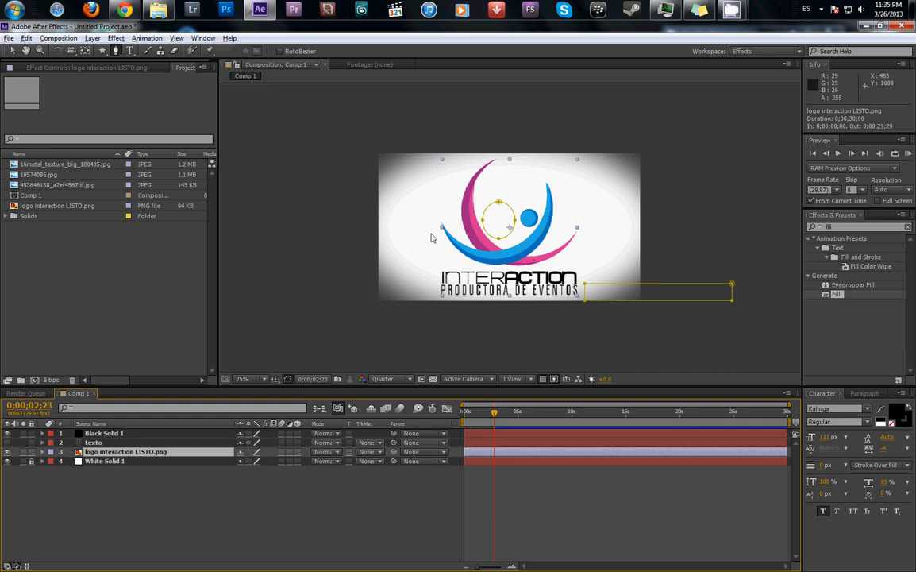
pyautogui.hotkey('ctrl', 'd')
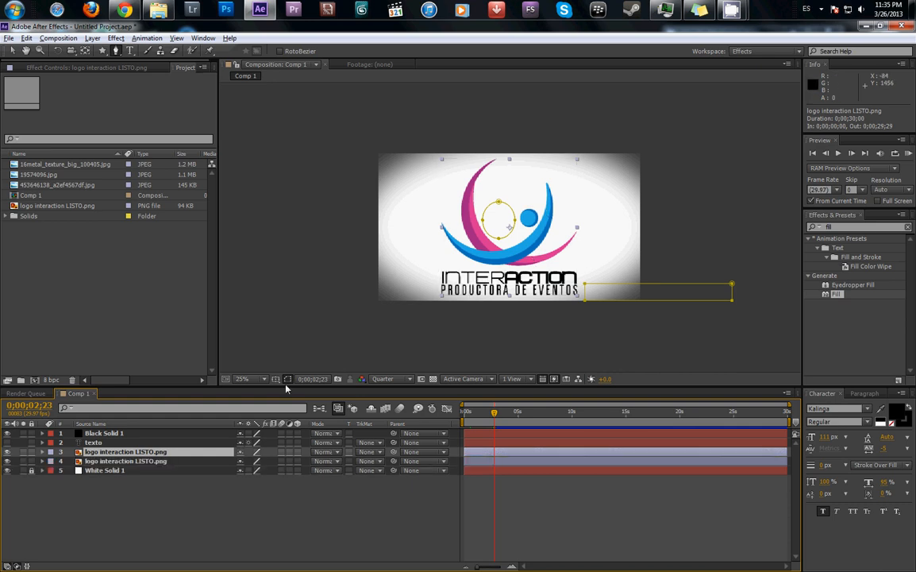
pyautogui.click(42, 461)
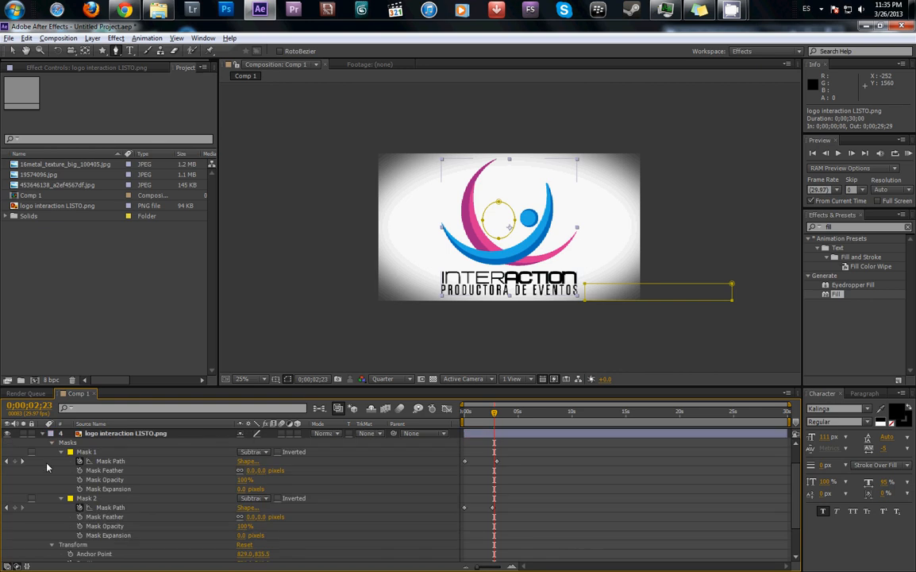
pyautogui.scroll(2, 111, 437)
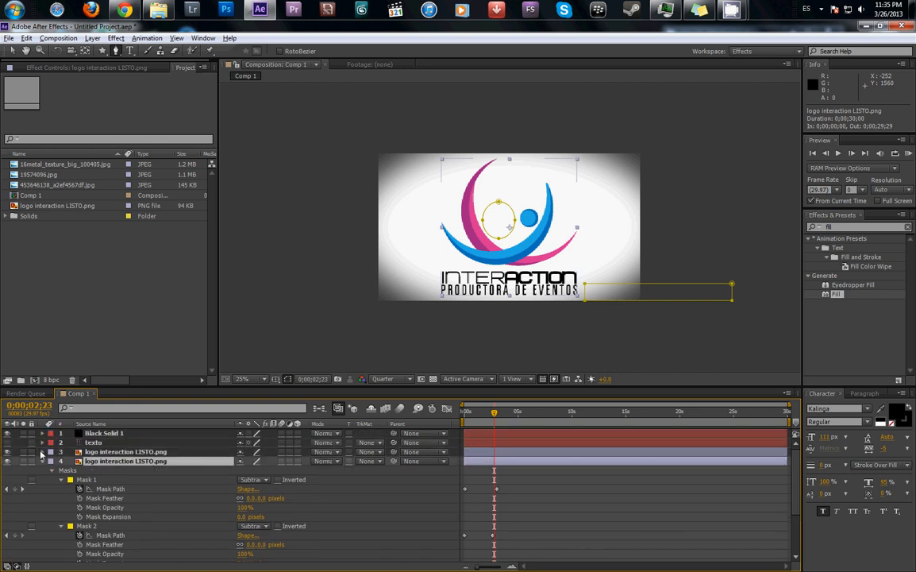
pyautogui.click(43, 453)
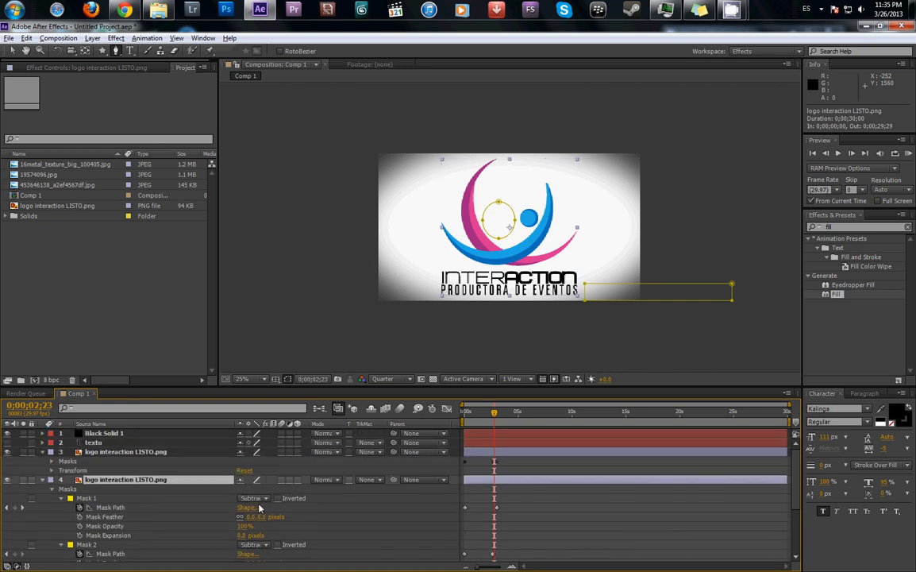
pyautogui.click(42, 480)
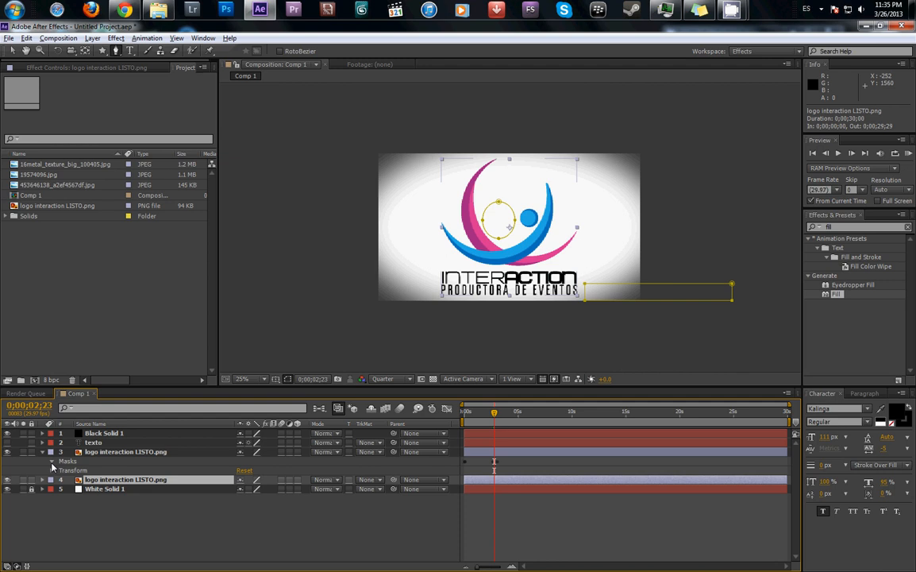
pyautogui.click(52, 462)
pyautogui.click(253, 470)
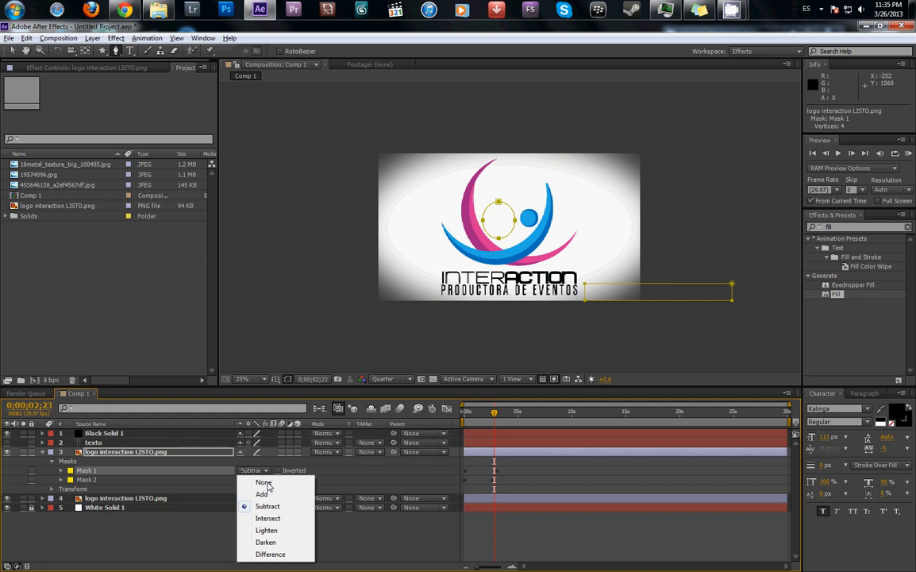
pyautogui.click(262, 494)
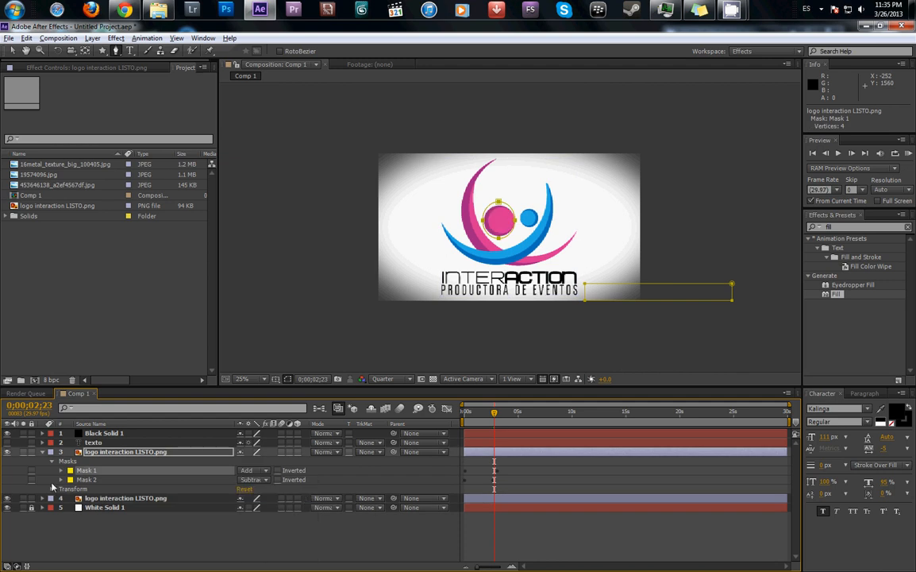
# - Toggle the visibility of the two logo layers to compare what each one's masks show, ending with both visible
pyautogui.click(8, 452)
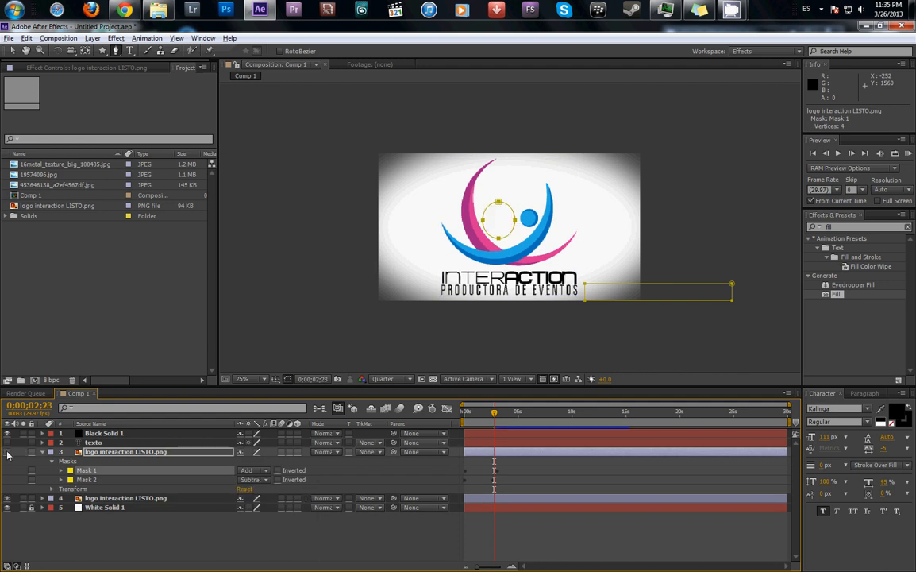
pyautogui.click(8, 453)
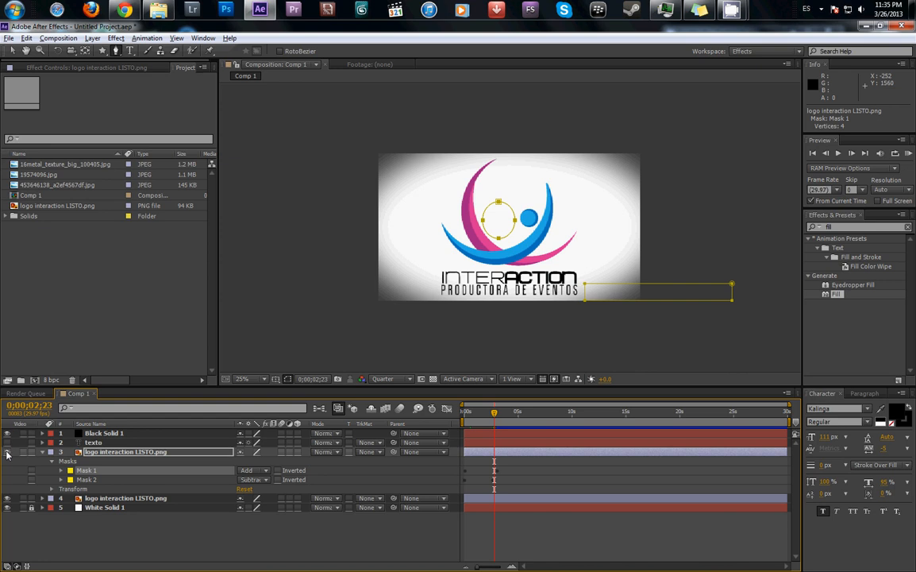
pyautogui.click(8, 499)
pyautogui.click(8, 499)
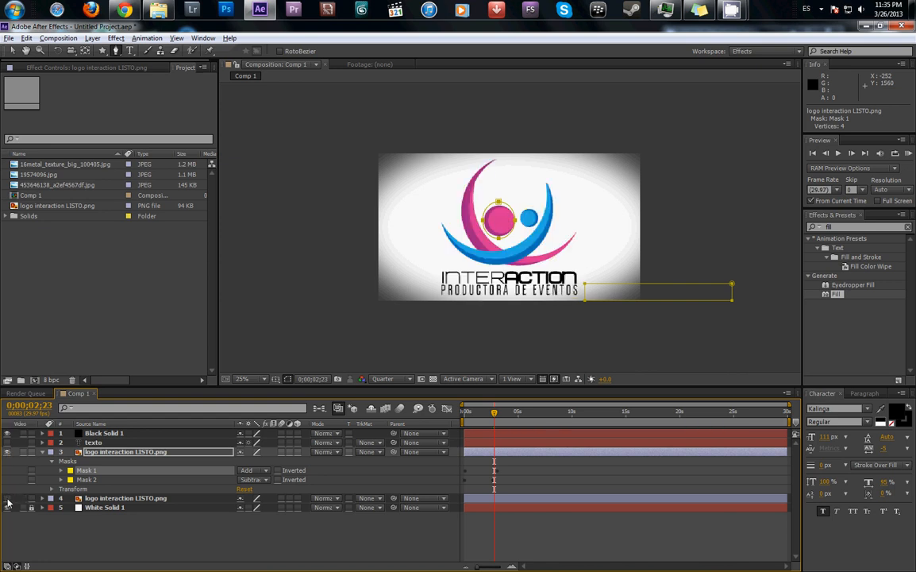
pyautogui.click(8, 499)
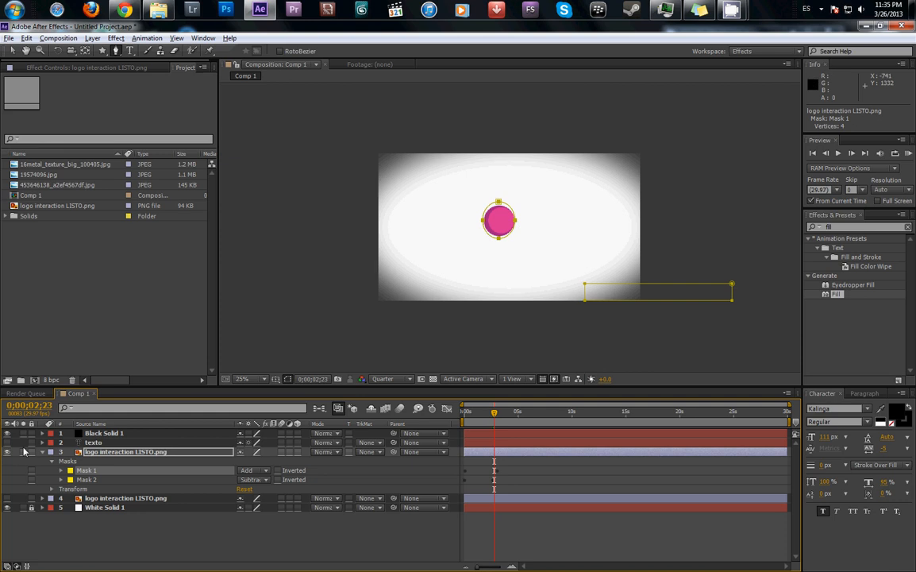
pyautogui.click(7, 452)
pyautogui.click(8, 499)
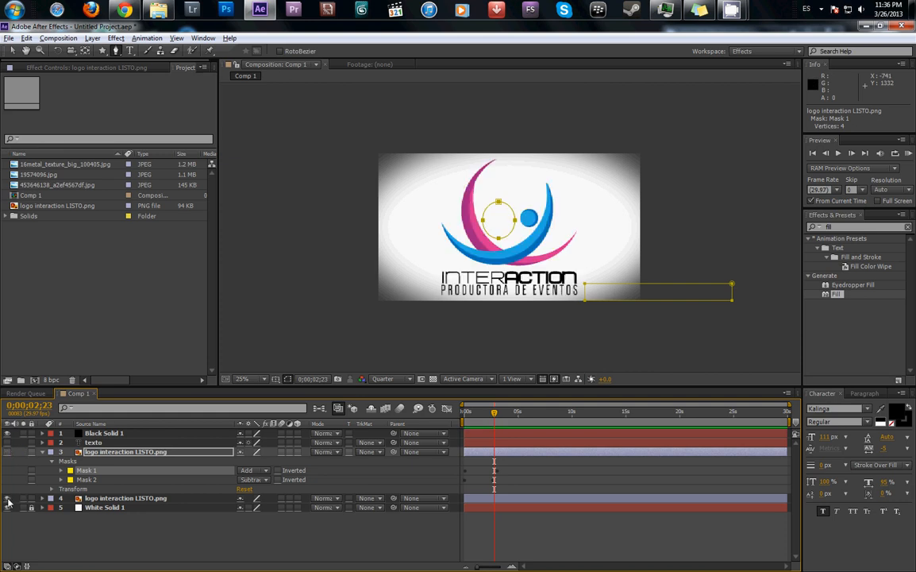
pyautogui.click(8, 451)
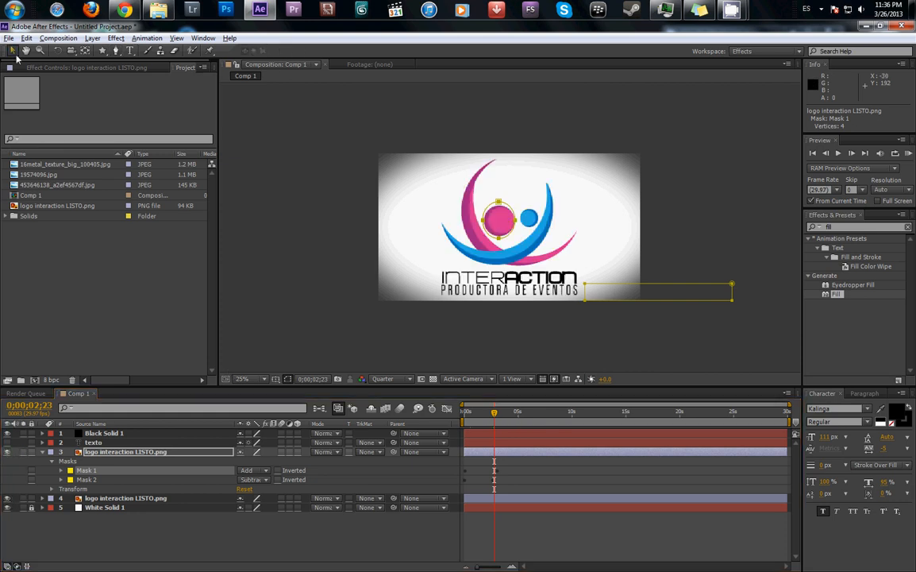
# - Enable Position keyframes on the upper logo layer at 0;00;02;23 and move the pink circle to position 477, 472
pyautogui.click(54, 489)
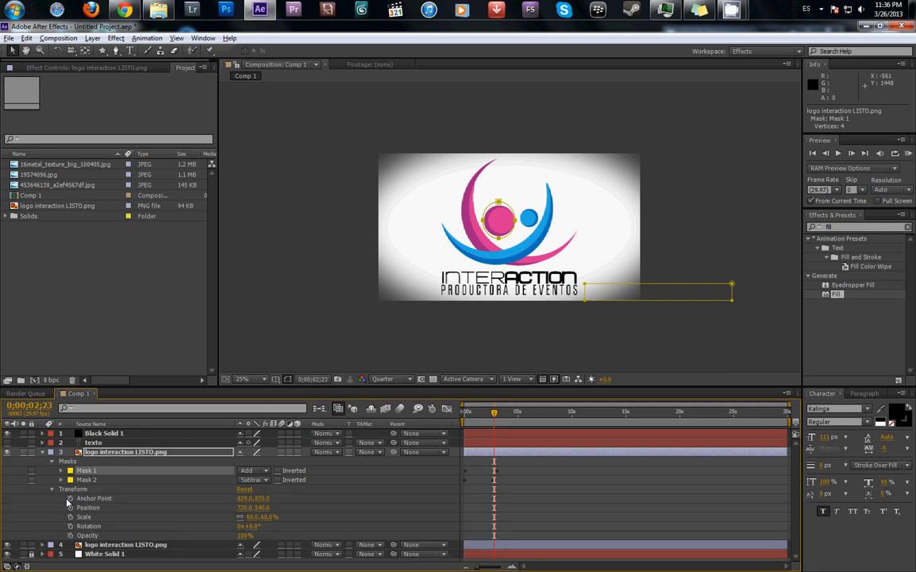
pyautogui.click(70, 507)
pyautogui.moveTo(510, 227); pyautogui.dragTo(462, 213)
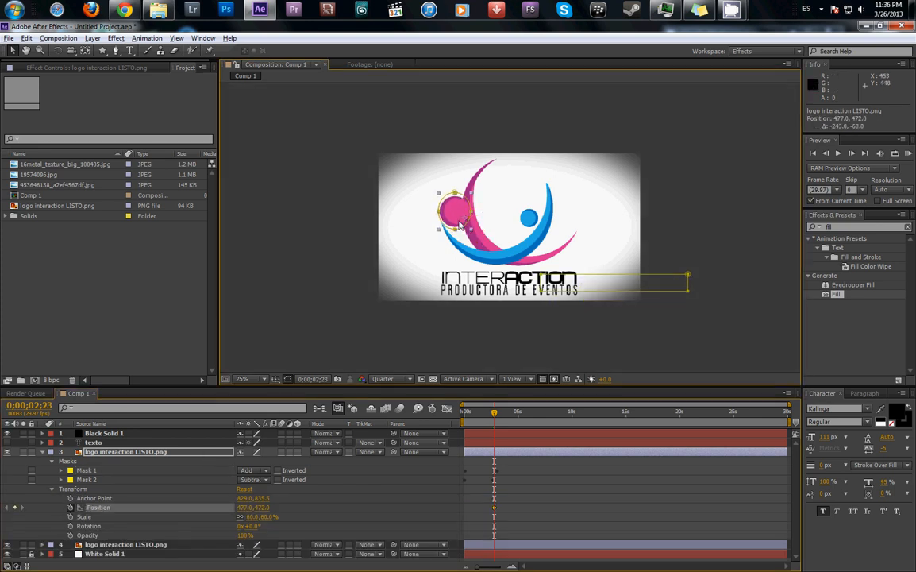
# - Add Position keyframes at about 7 s (897, 252) and 0;00;04;26 (733.5, 648.5) to curve the circle's path, and preview the motion
pyautogui.moveTo(495, 414); pyautogui.dragTo(542, 436)
pyautogui.moveTo(477, 192); pyautogui.dragTo(530, 184)
pyautogui.moveTo(538, 417); pyautogui.dragTo(517, 413)
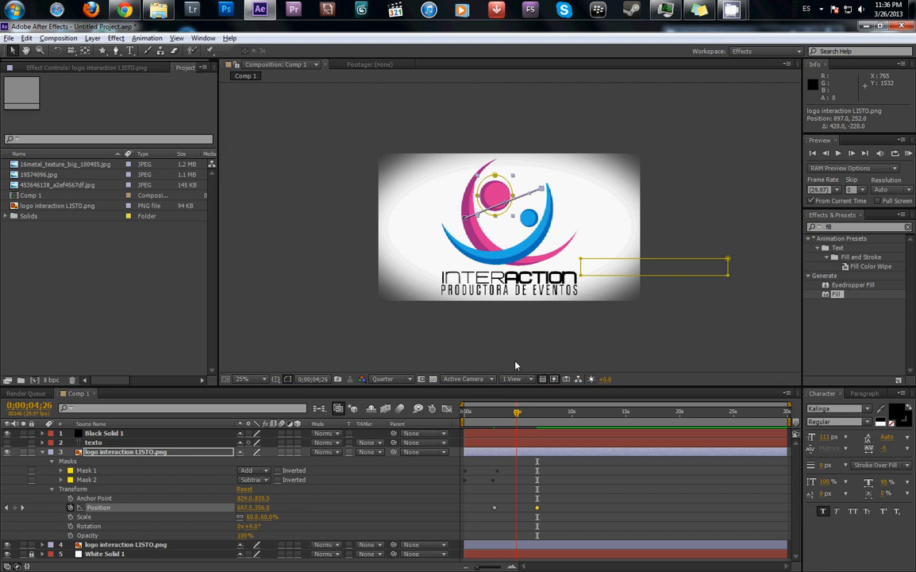
pyautogui.moveTo(498, 195); pyautogui.dragTo(505, 238)
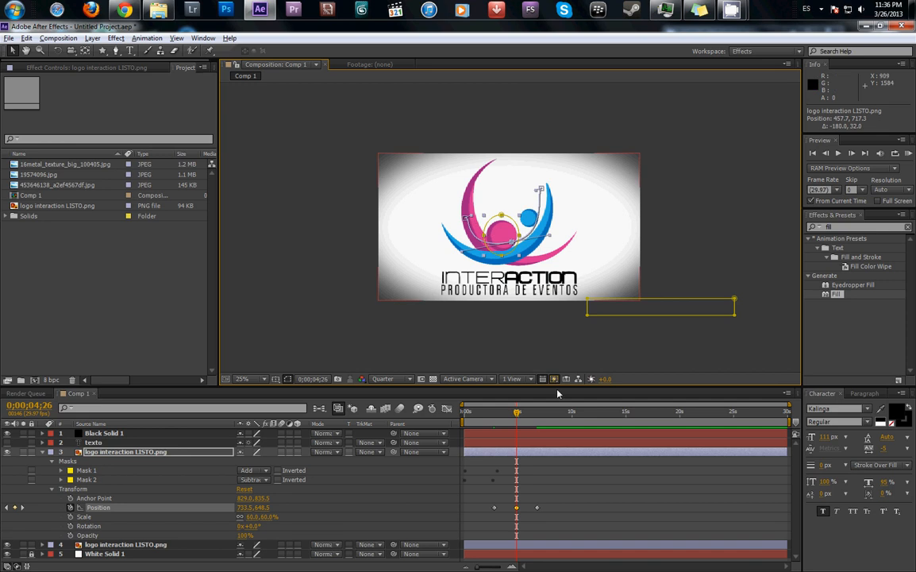
pyautogui.click(495, 413)
pyautogui.moveTo(492, 423); pyautogui.dragTo(497, 449)
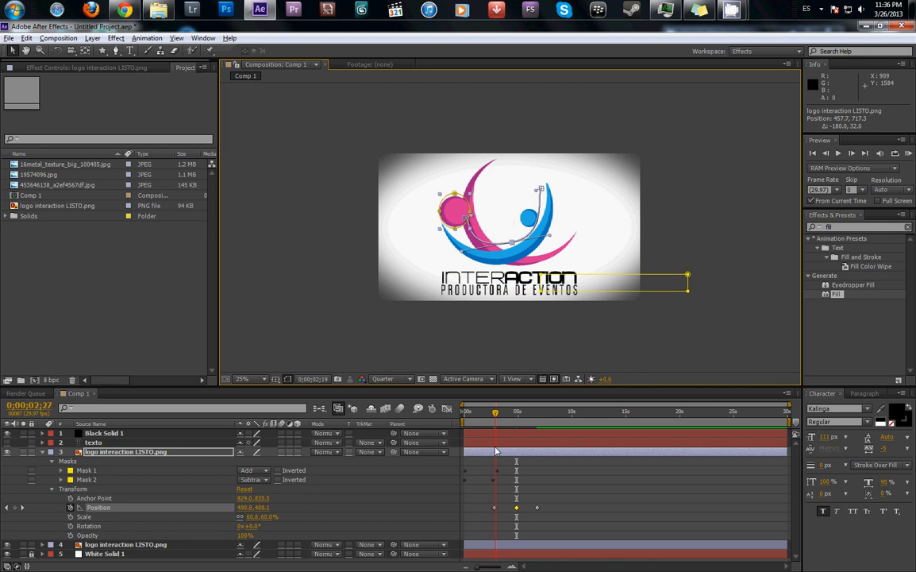
# - Remove the Mask Path keyframes from Mask 1 on the lower logo layer at 0;00;03;09, and undo a trial deletion of that mask
pyautogui.click(44, 546)
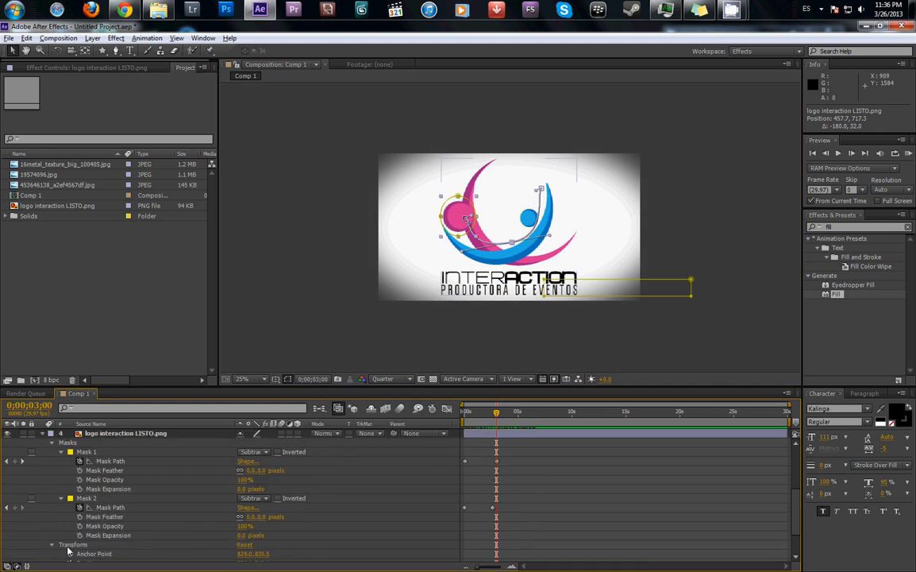
pyautogui.moveTo(496, 417)
pyautogui.mouseDown()
pyautogui.moveTo(467, 429)
pyautogui.moveTo(500, 433)
pyautogui.mouseUp()
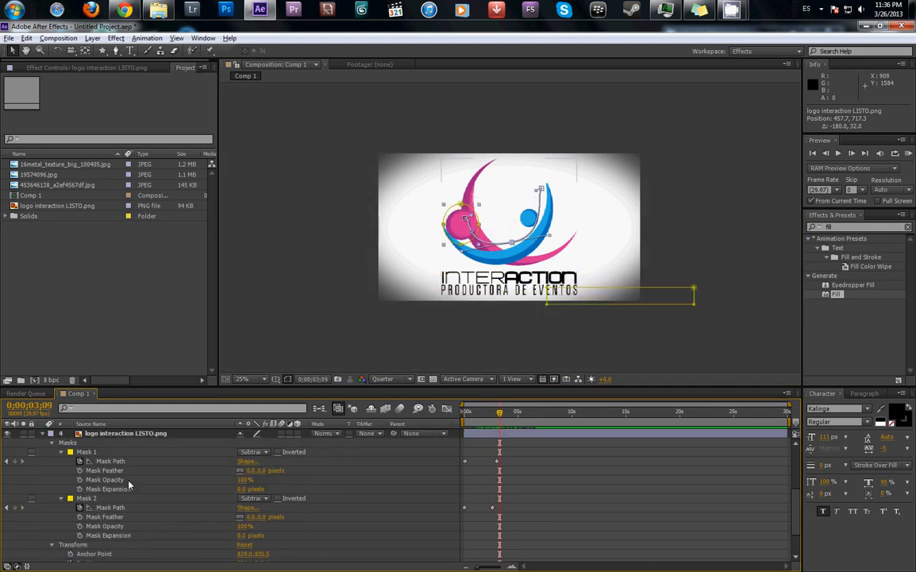
pyautogui.click(80, 461)
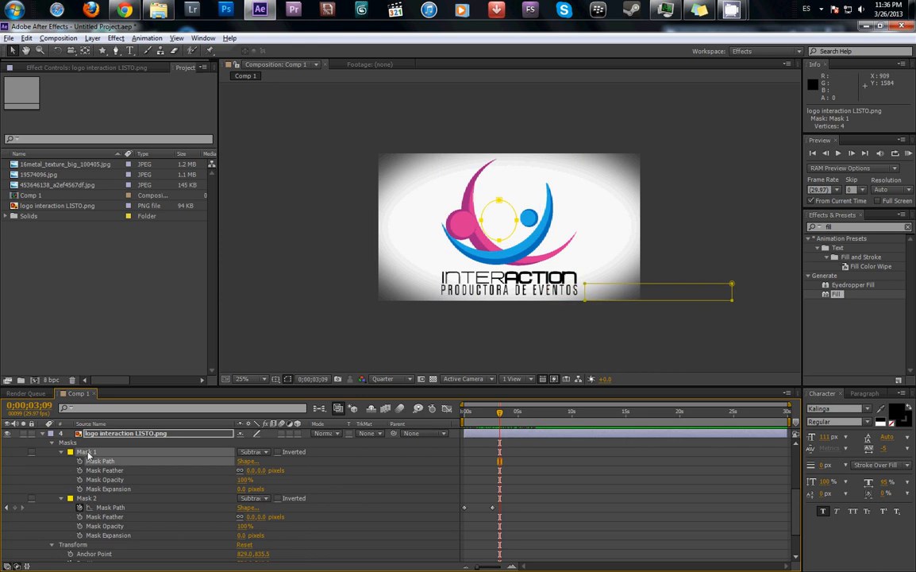
pyautogui.press('Delete')
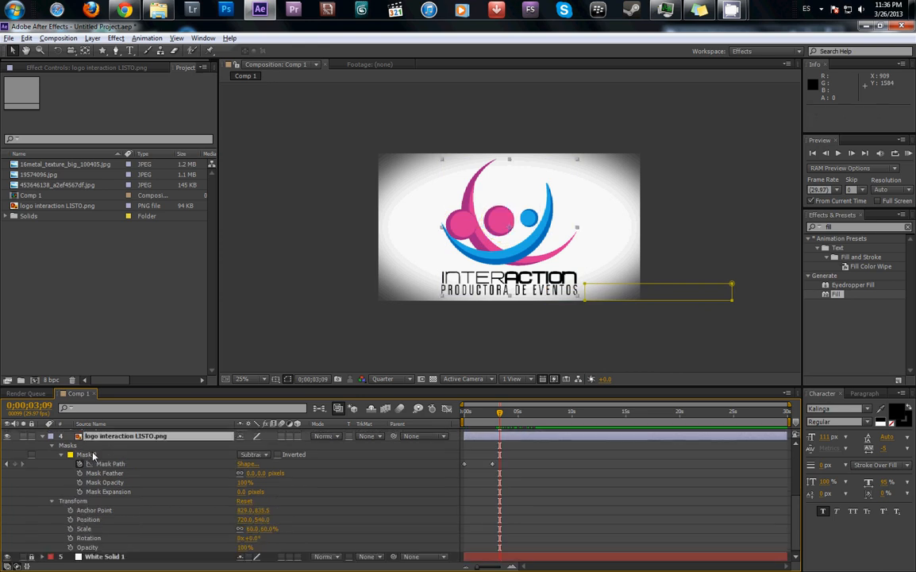
pyautogui.hotkey('ctrl', 'z')
# - Preview the circle's motion up to 0;00;07;18 and collapse the properties of both logo layers, leaving nothing selected
pyautogui.moveTo(470, 413); pyautogui.dragTo(547, 493)
pyautogui.scroll(4, 161, 503)
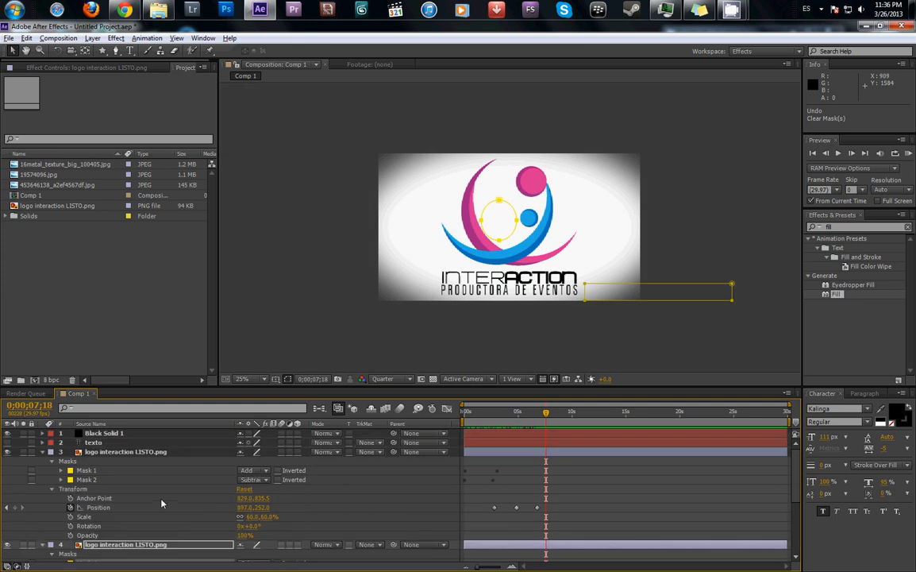
pyautogui.click(42, 546)
pyautogui.click(43, 453)
pyautogui.click(298, 523)
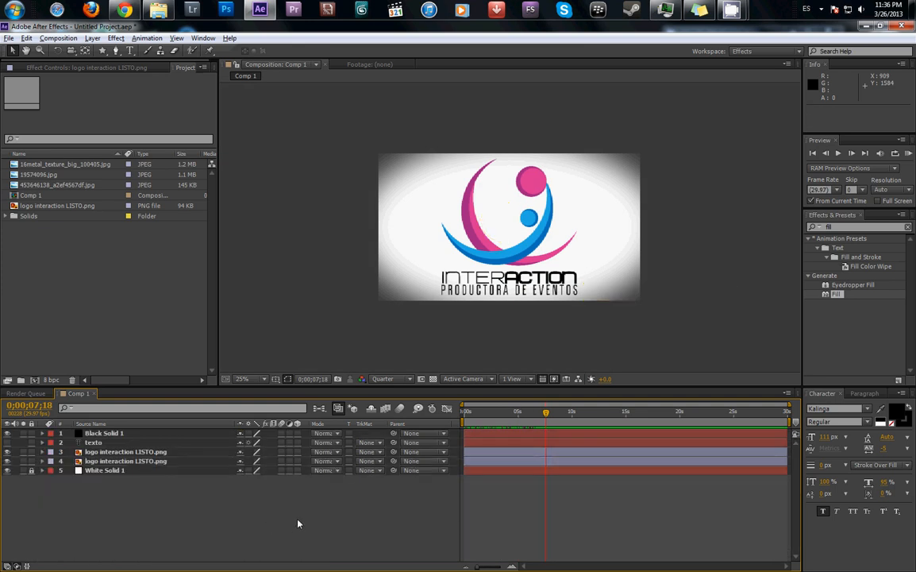